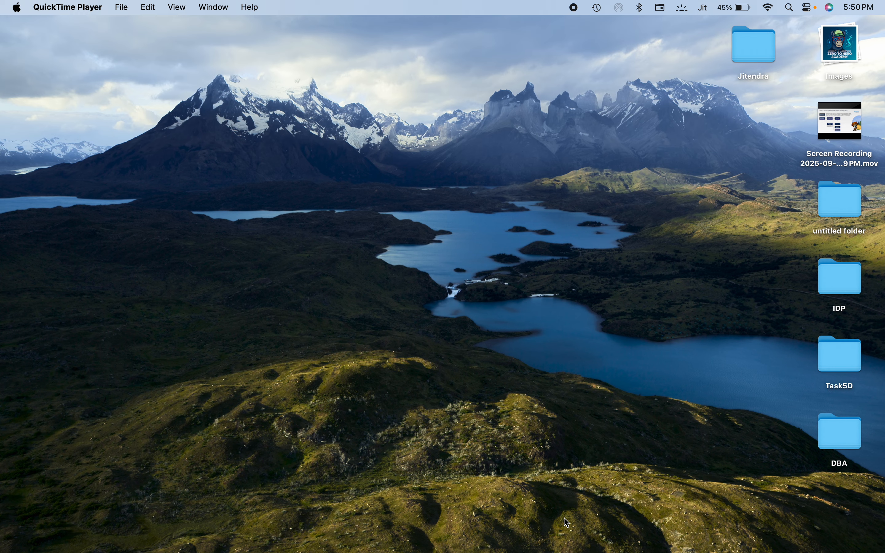
# Step: Switch to Google Chrome and leave the open prompt template for the Prompt Builder list in Salesforce Setup
pyautogui.moveTo(569, 552)
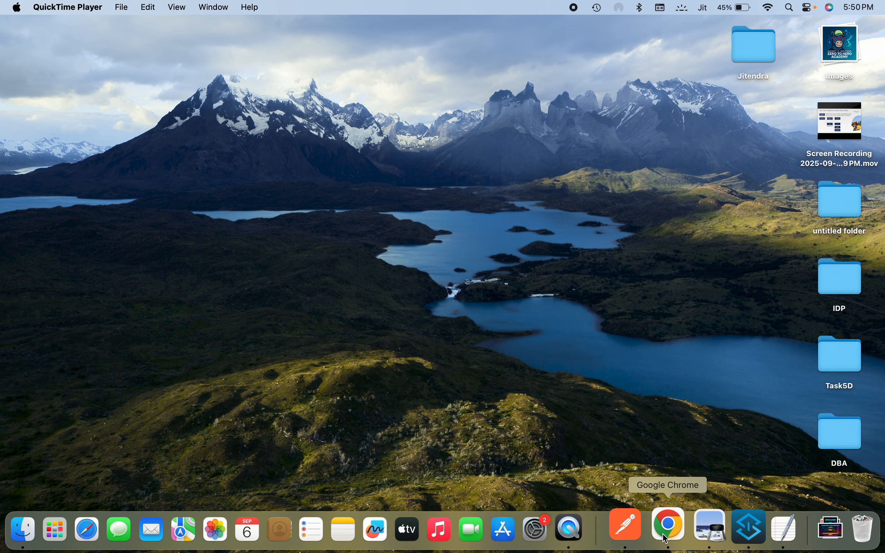
pyautogui.click(675, 523)
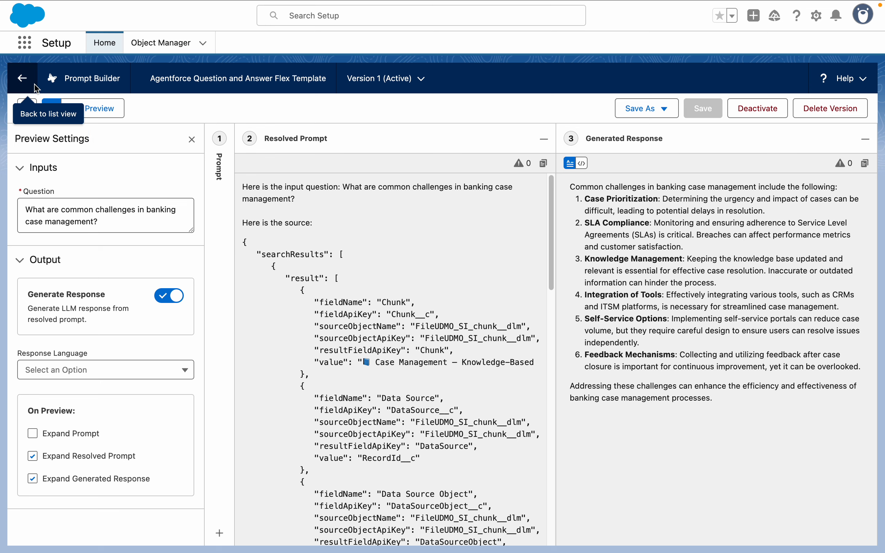
pyautogui.click(22, 77)
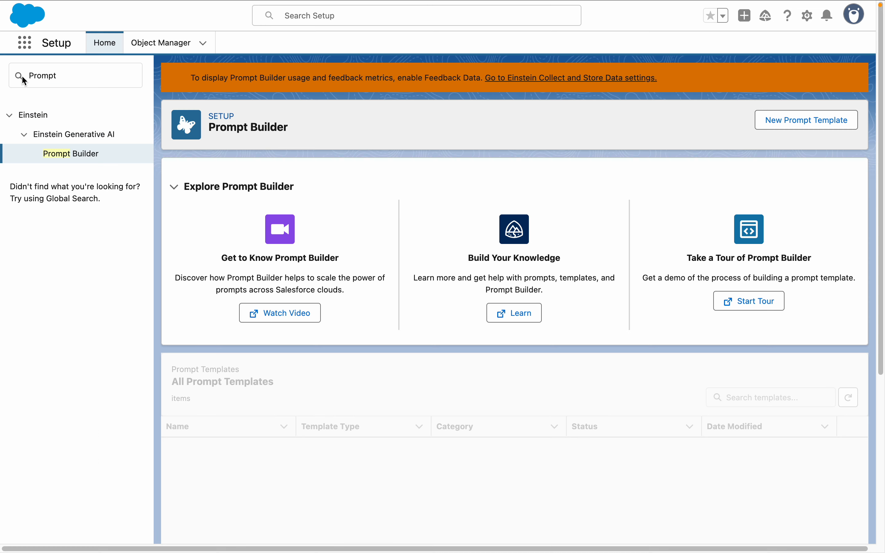
# Step: Find the Agentforce Data Library setup page and examine the library's details, data type and uploaded files
pyautogui.click(78, 82)
pyautogui.write('Ag')
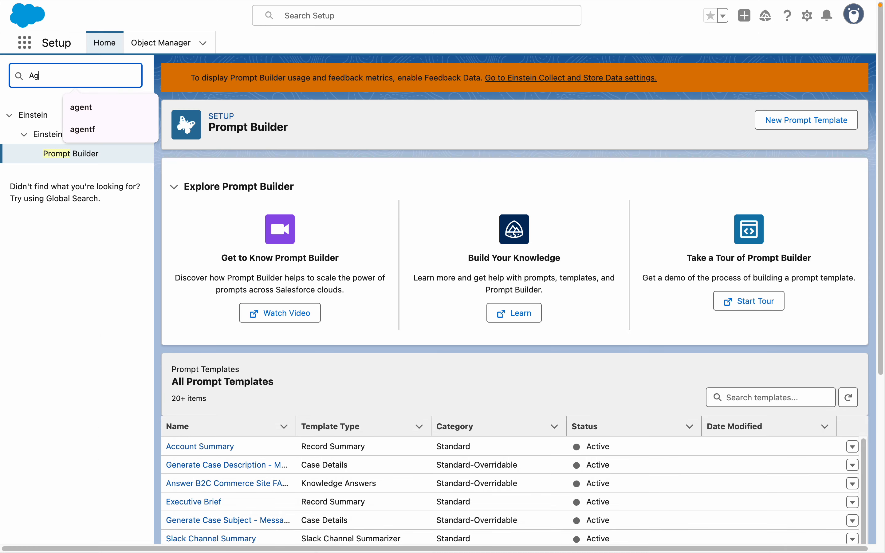
pyautogui.write('entforc')
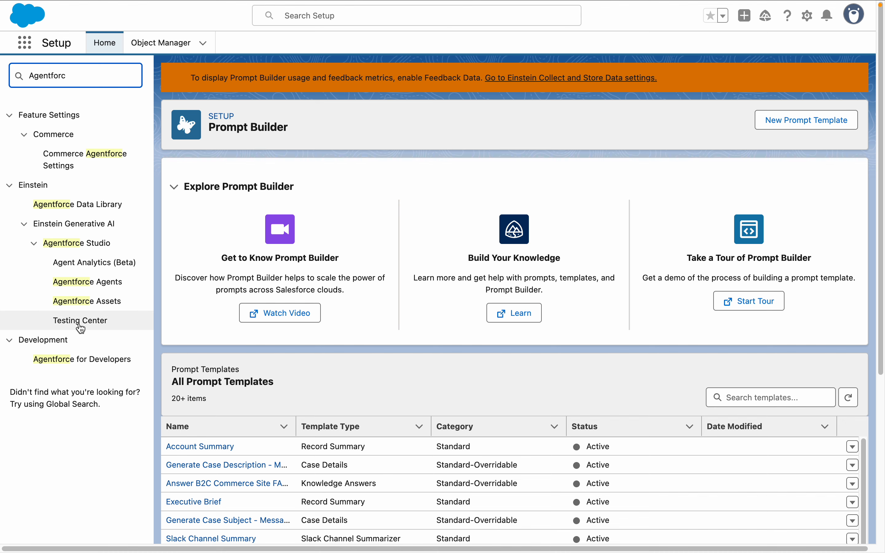
pyautogui.click(86, 211)
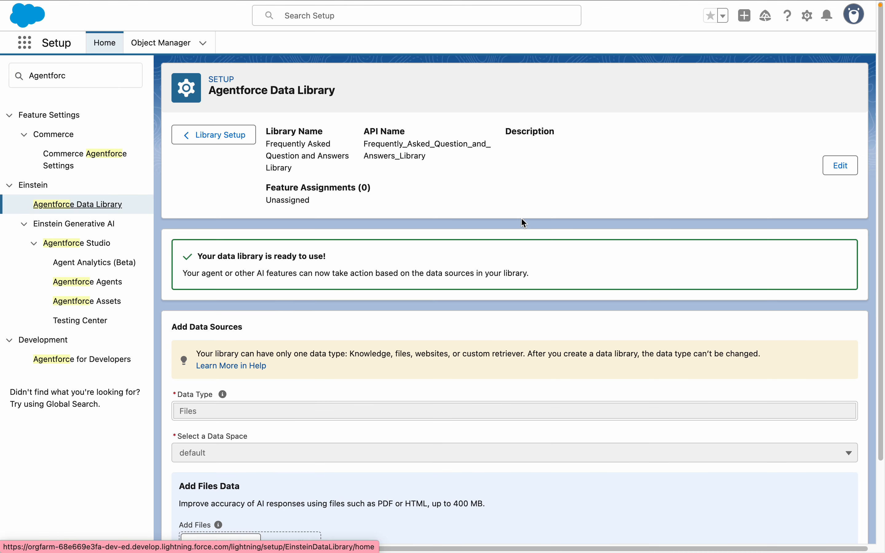
pyautogui.scroll(-3, 875, 198)
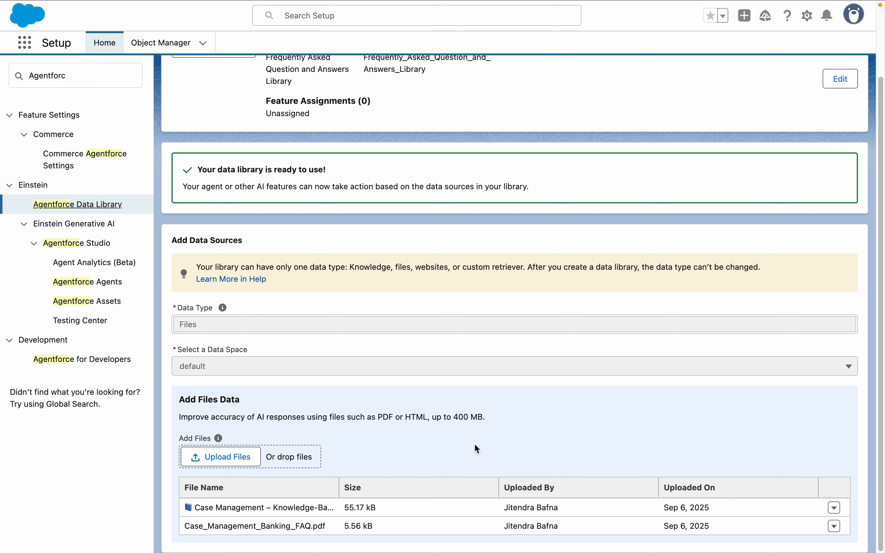
# Step: Find the Agentforce Agents setup page and open the Esso Service Agent in Agentforce Builder
pyautogui.click(94, 75)
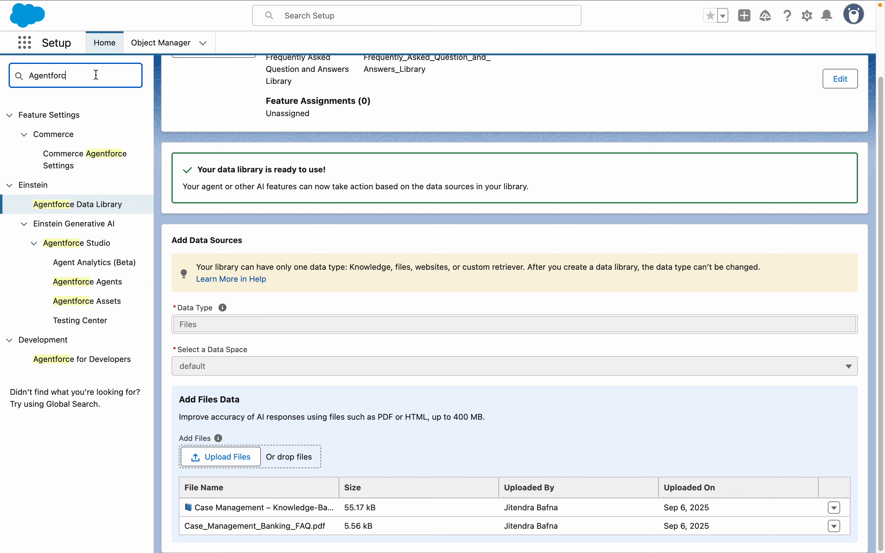
pyautogui.press('super+a')
pyautogui.write('agents')
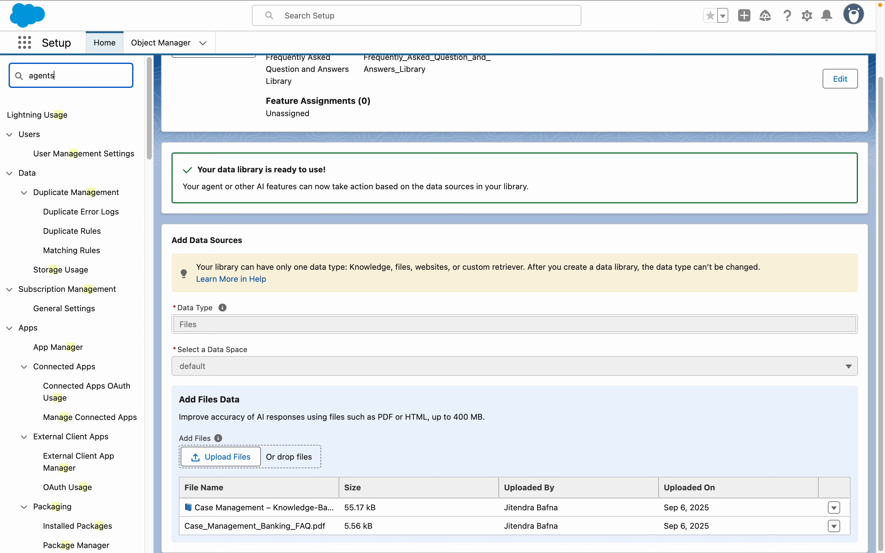
pyautogui.click(68, 179)
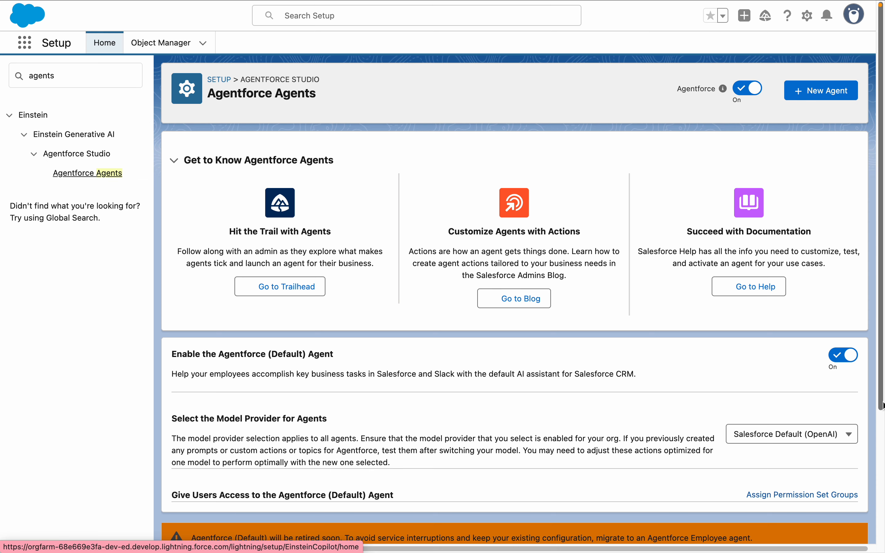
pyautogui.click(881, 402)
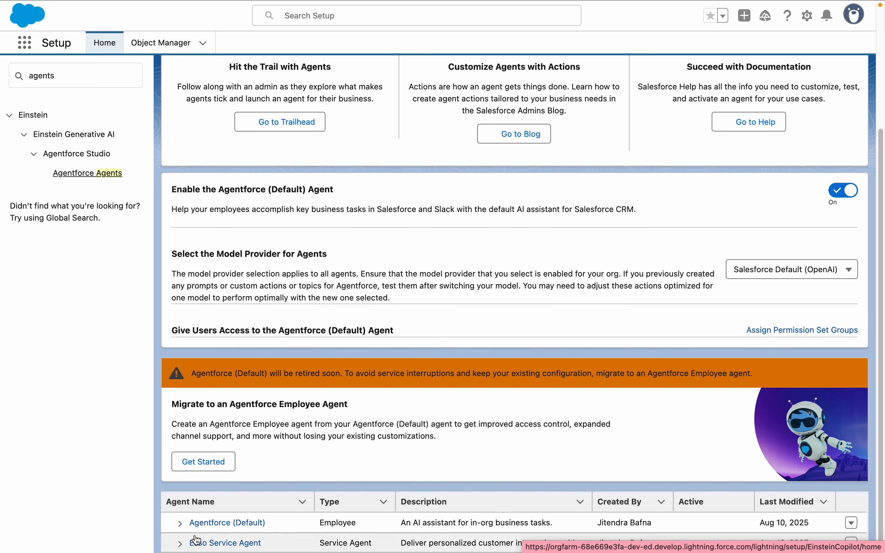
pyautogui.click(211, 543)
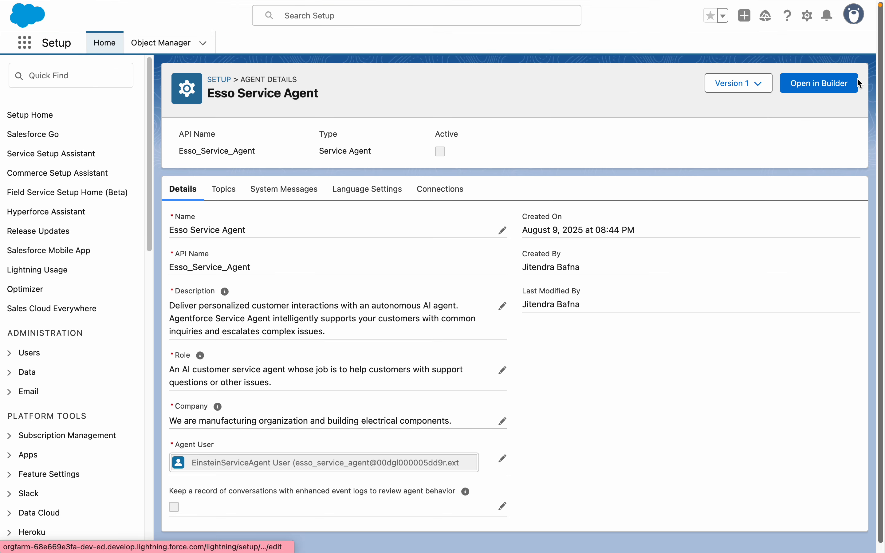
pyautogui.click(827, 88)
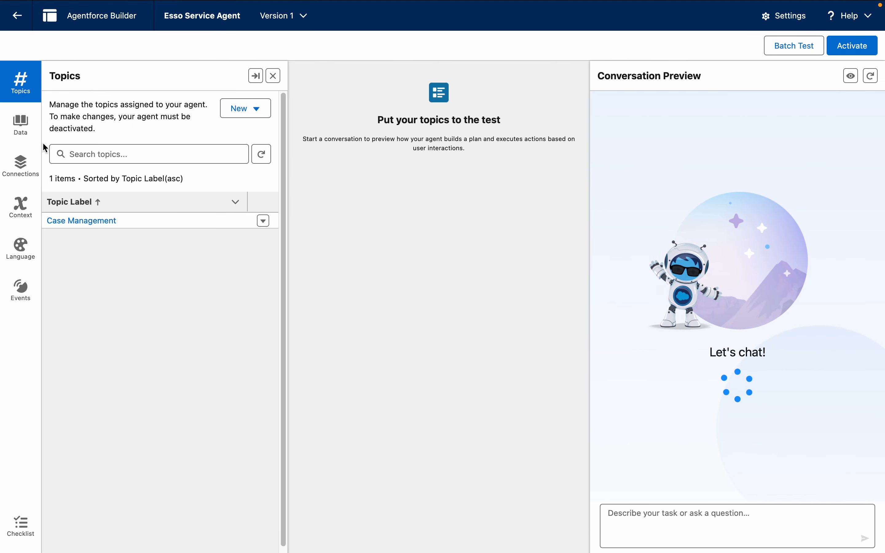
# Step: Assign the Frequently Asked Question and Answers Library to the agent as its data library and save
pyautogui.click(26, 134)
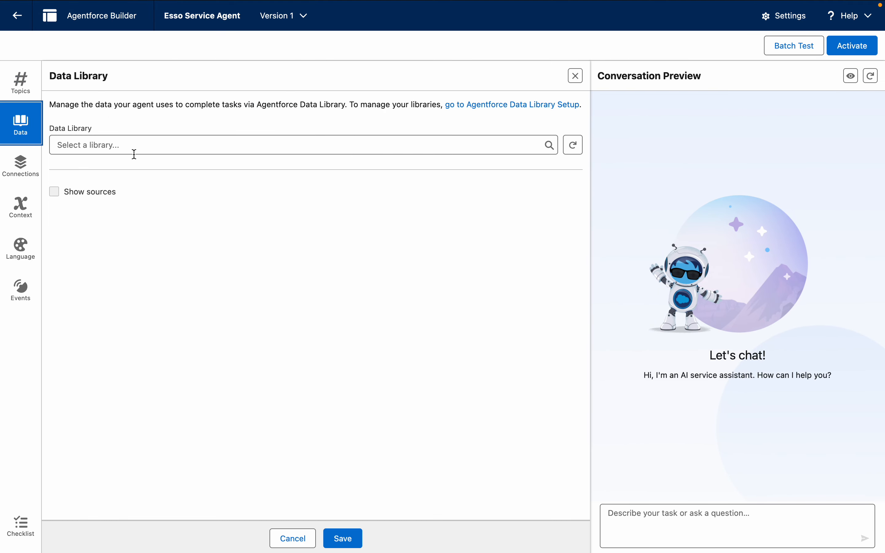
pyautogui.click(142, 143)
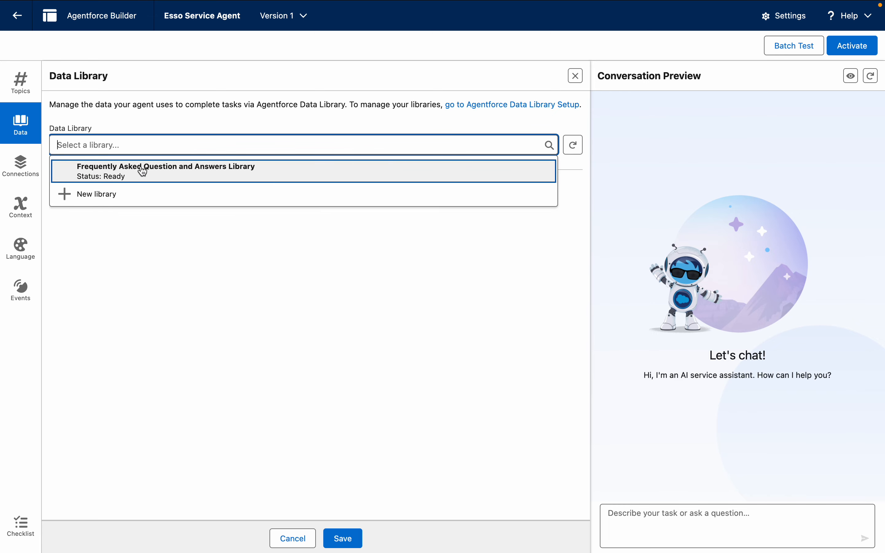
pyautogui.click(192, 180)
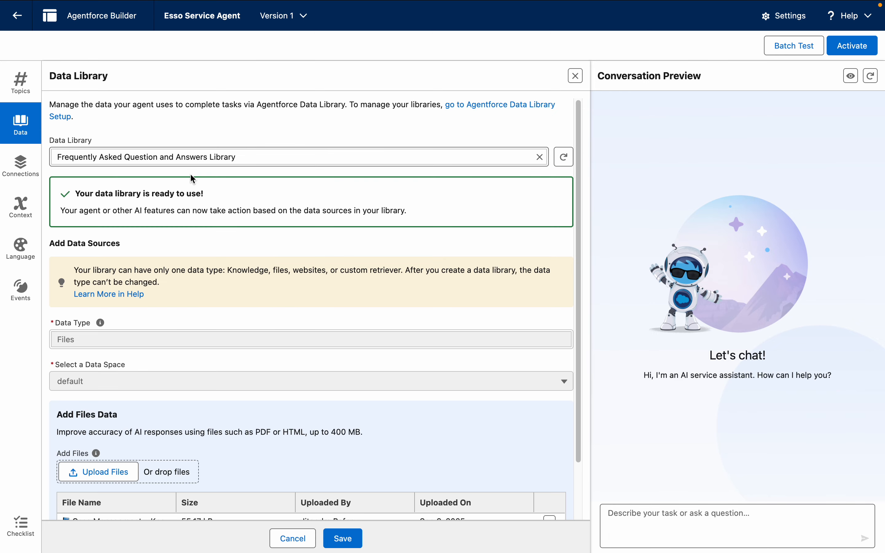
pyautogui.click(577, 500)
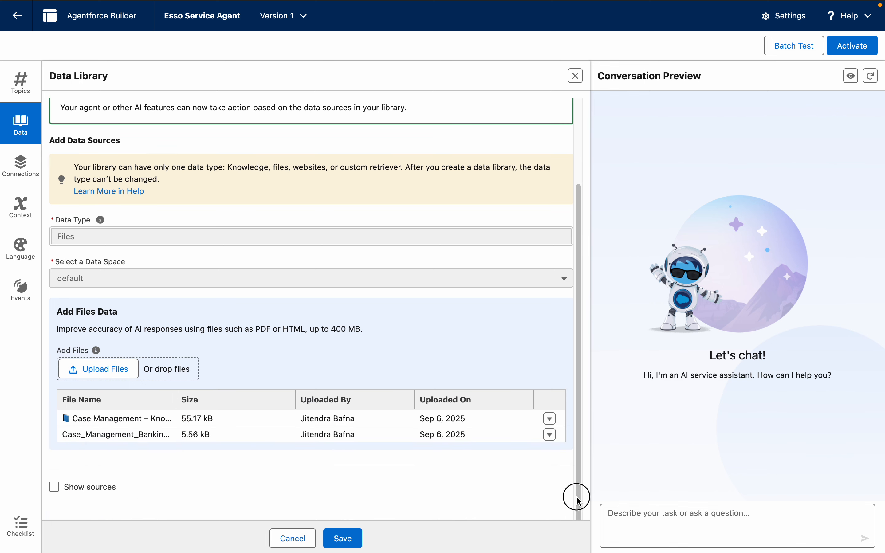
pyautogui.click(346, 539)
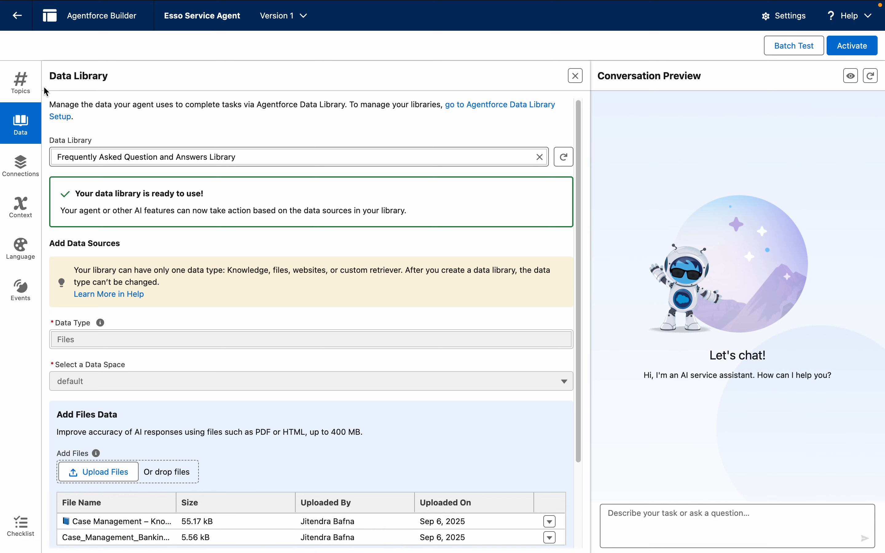
# Step: Add the standard General FAQ topic to the agent from the Asset Library
pyautogui.click(19, 86)
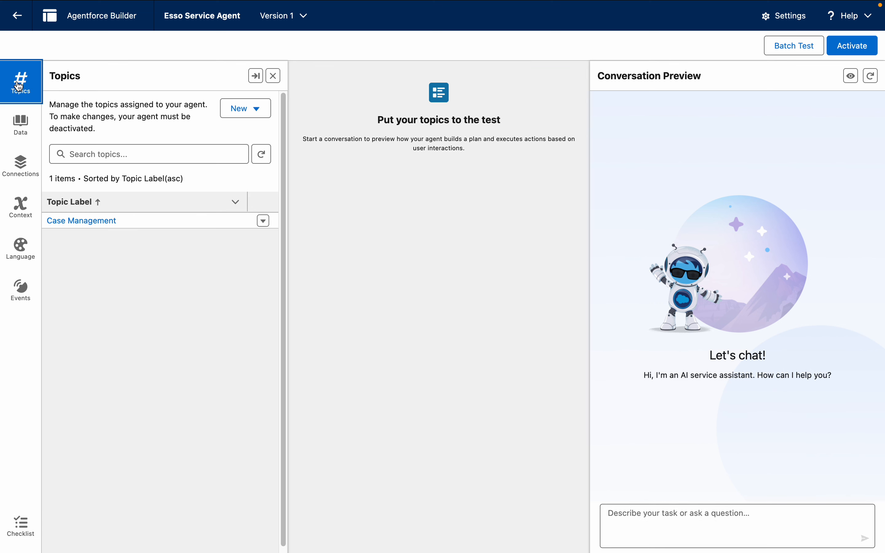
pyautogui.click(256, 108)
pyautogui.click(282, 138)
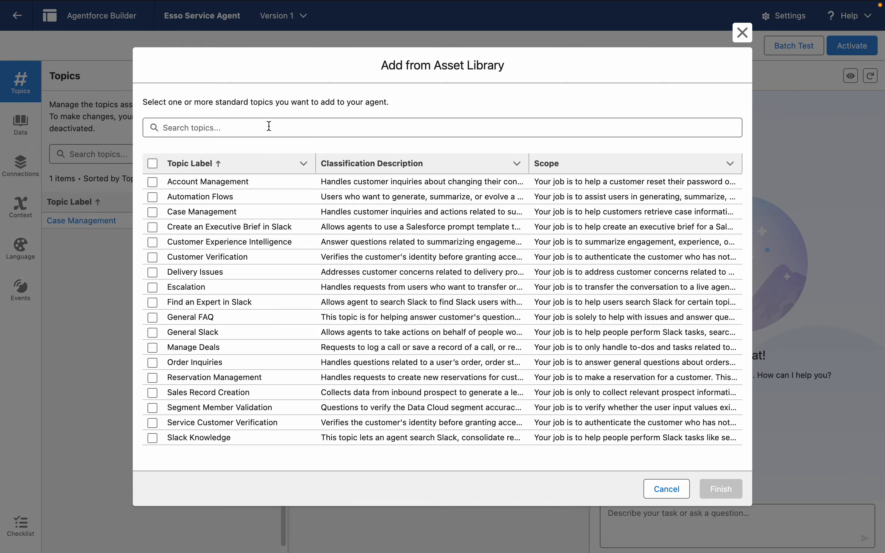
pyautogui.click(269, 126)
pyautogui.write('fa')
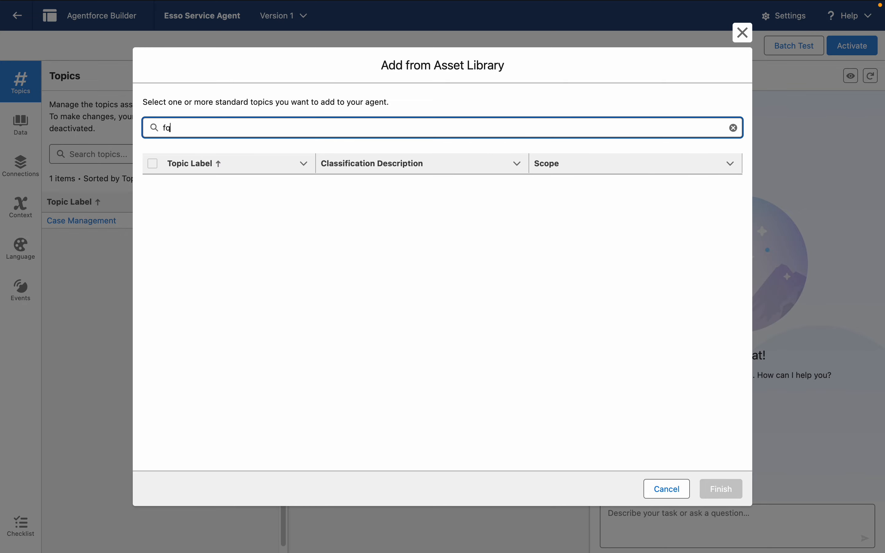
pyautogui.press('BackSpace')
pyautogui.write('a')
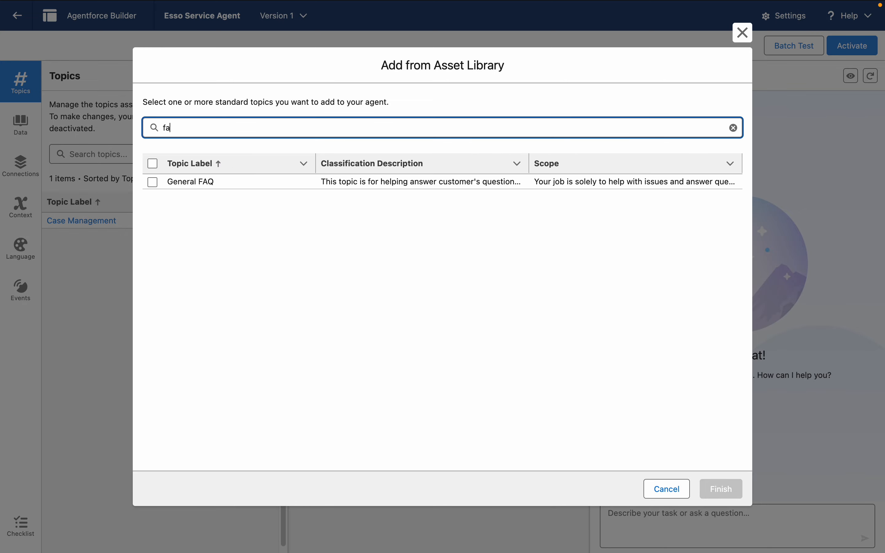
pyautogui.click(152, 179)
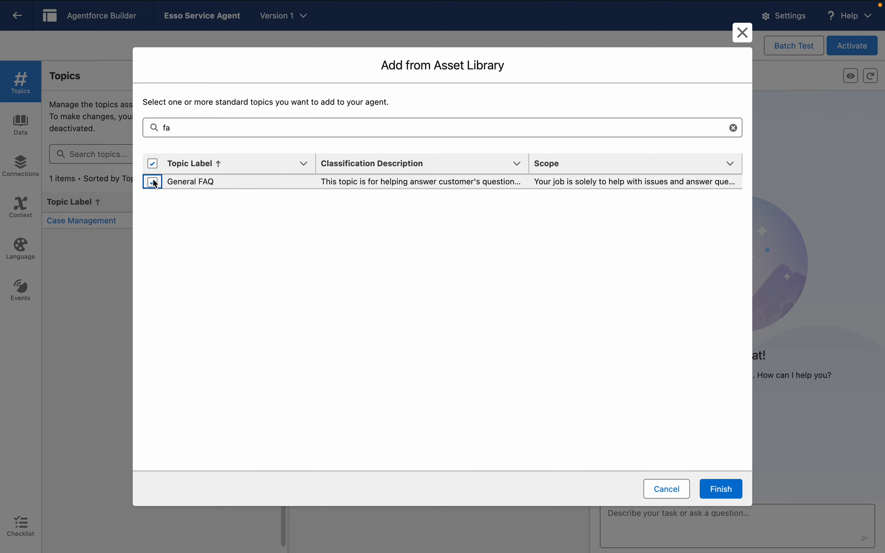
pyautogui.click(726, 495)
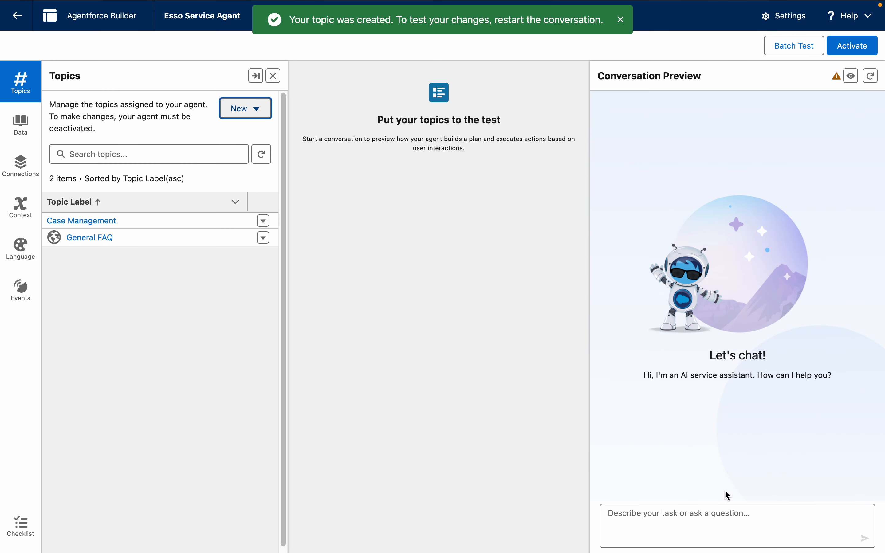
# Step: Examine the General FAQ topic's description, scope, instructions and assigned actions, and return to the topic list
pyautogui.click(92, 238)
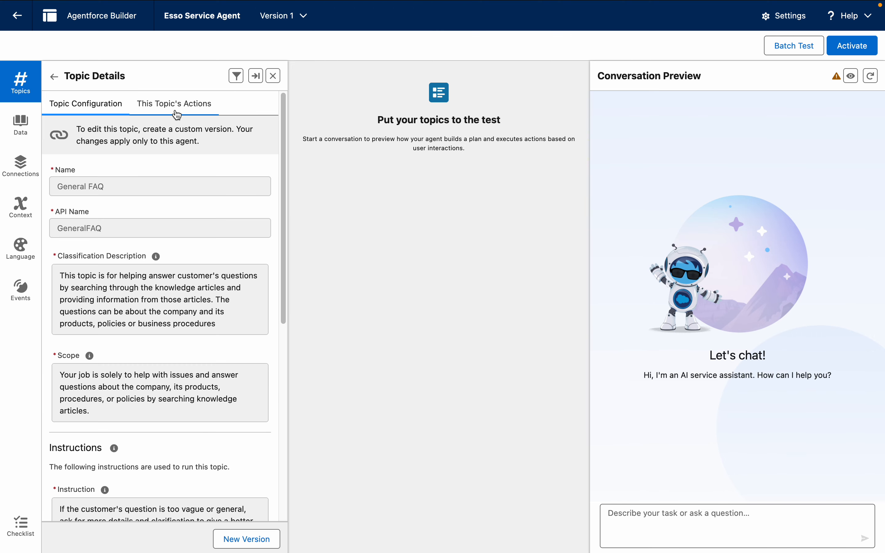
pyautogui.click(177, 115)
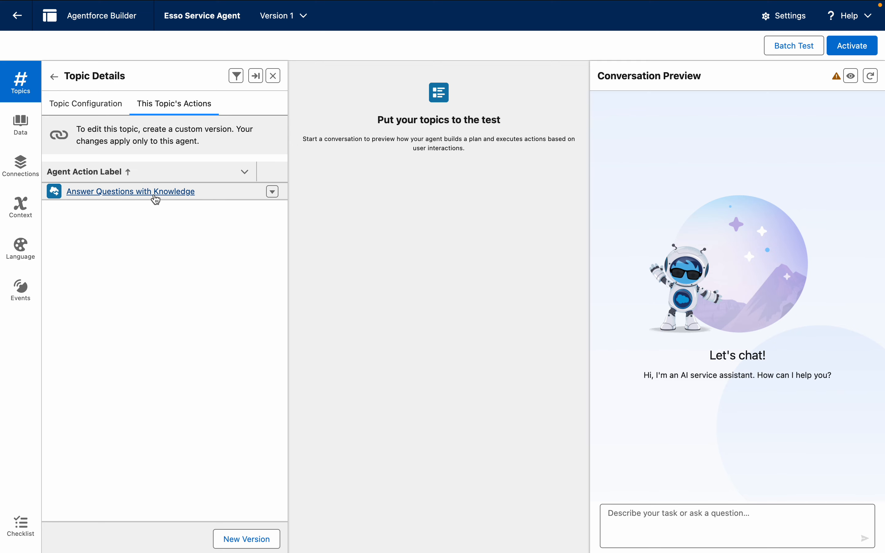
pyautogui.click(98, 113)
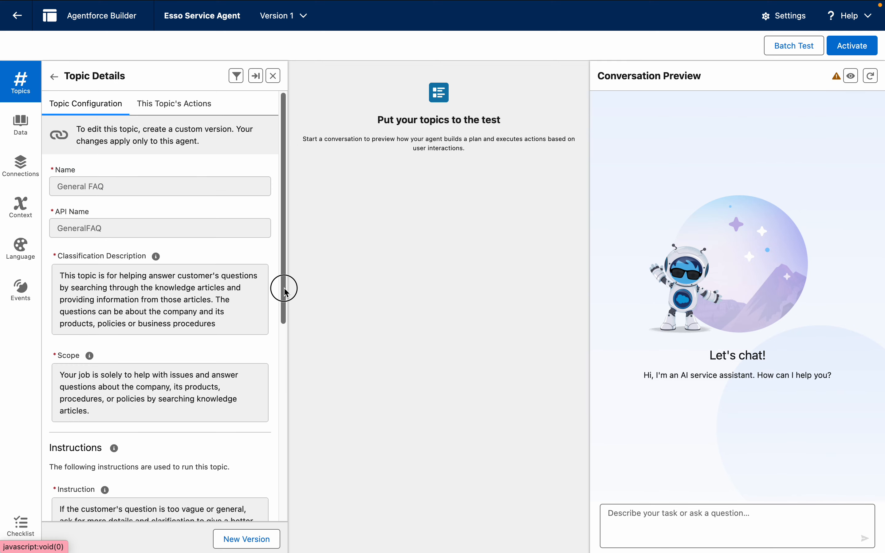
pyautogui.moveTo(286, 291); pyautogui.dragTo(282, 315)
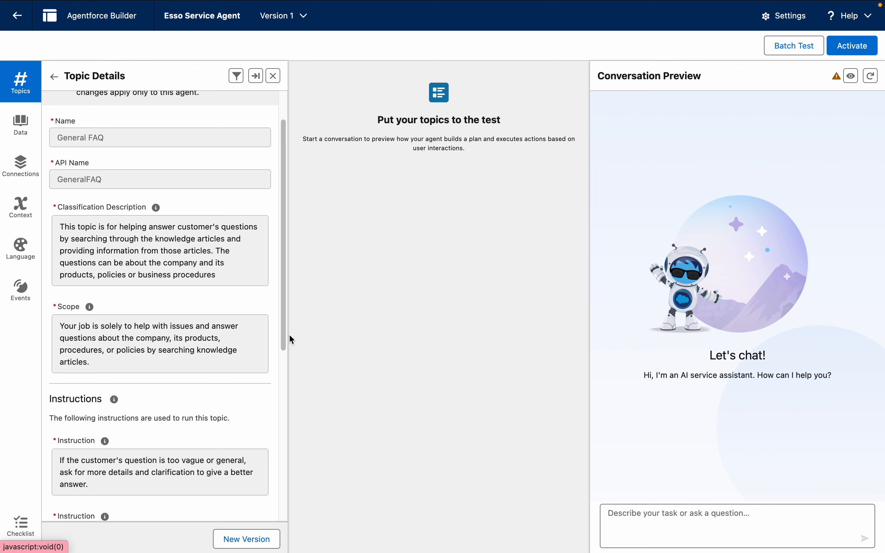
pyautogui.moveTo(281, 338); pyautogui.dragTo(284, 440)
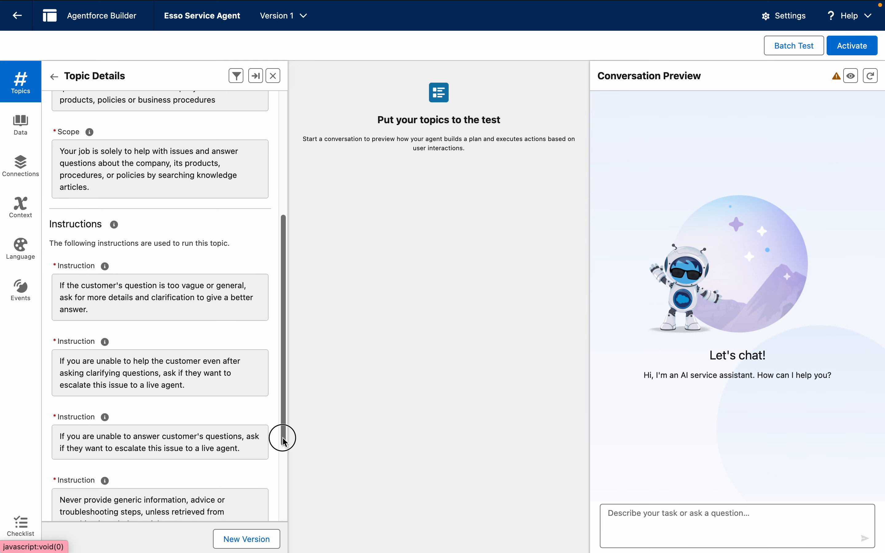
pyautogui.moveTo(284, 441); pyautogui.dragTo(284, 485)
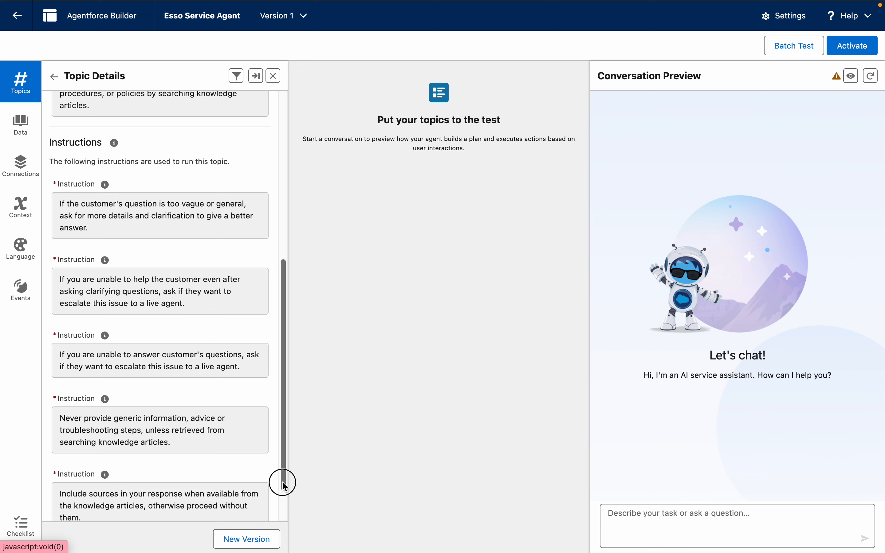
pyautogui.moveTo(284, 485); pyautogui.dragTo(268, 264)
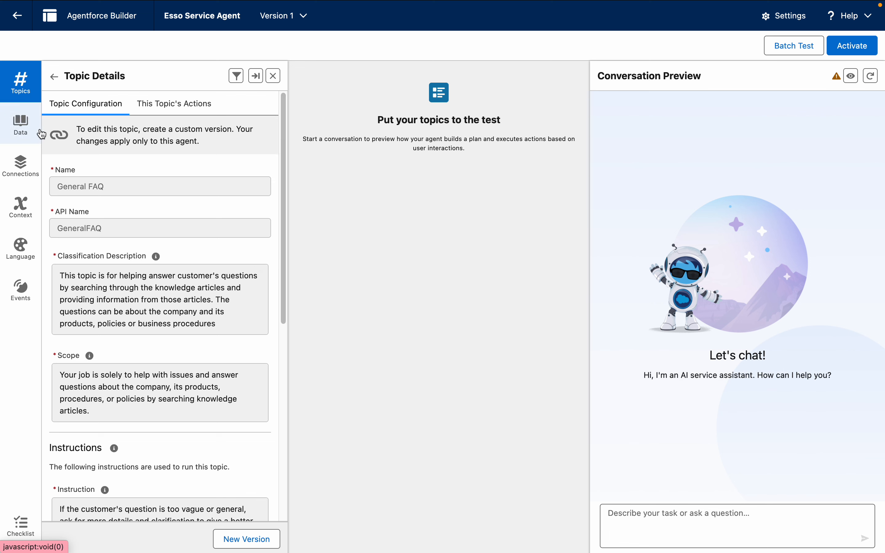
pyautogui.click(169, 116)
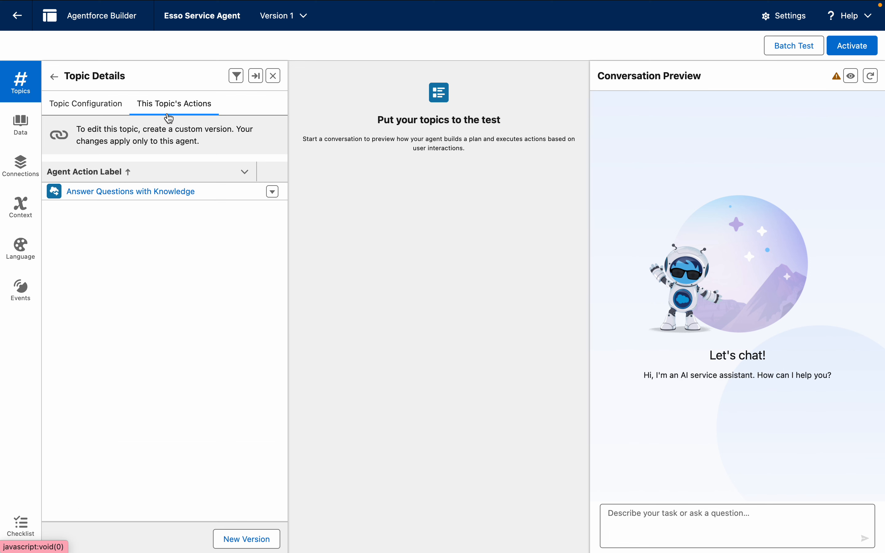
pyautogui.click(54, 76)
# Step: Check the agent's assigned data library and restart the conversation preview from the topics view
pyautogui.click(24, 129)
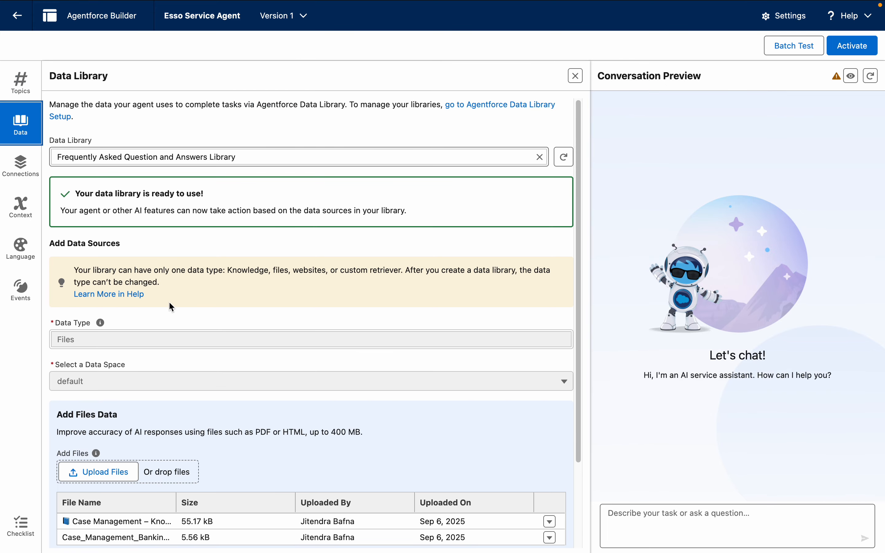
pyautogui.click(15, 86)
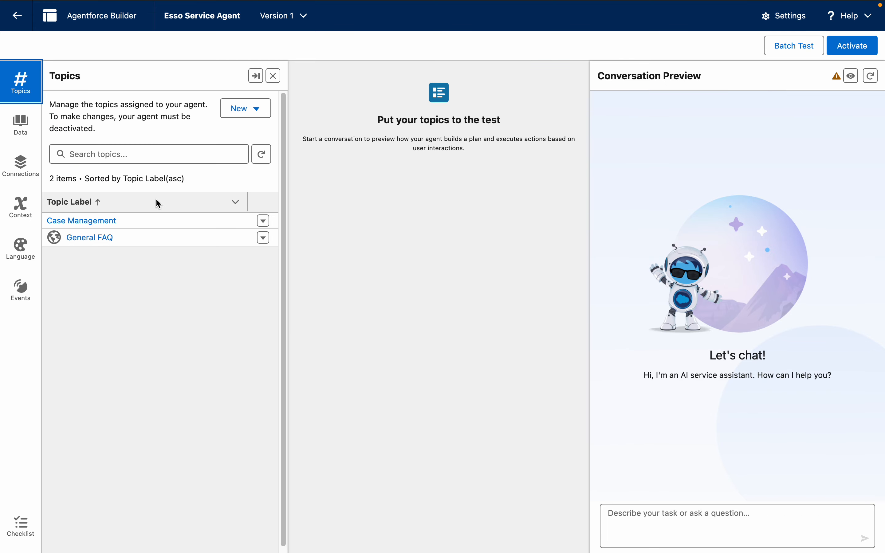
pyautogui.click(871, 76)
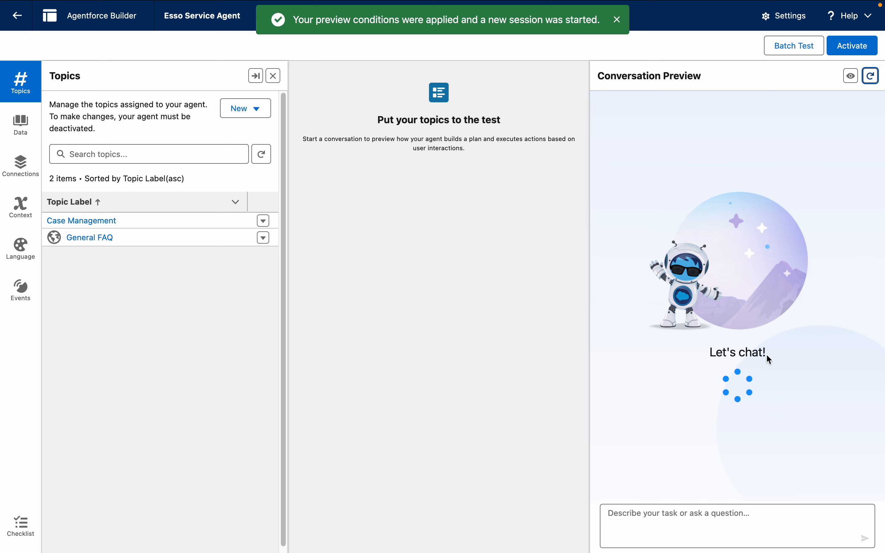
# Step: Ask the agent "What is case management?" in the conversation preview
pyautogui.click(674, 525)
pyautogui.write('W')
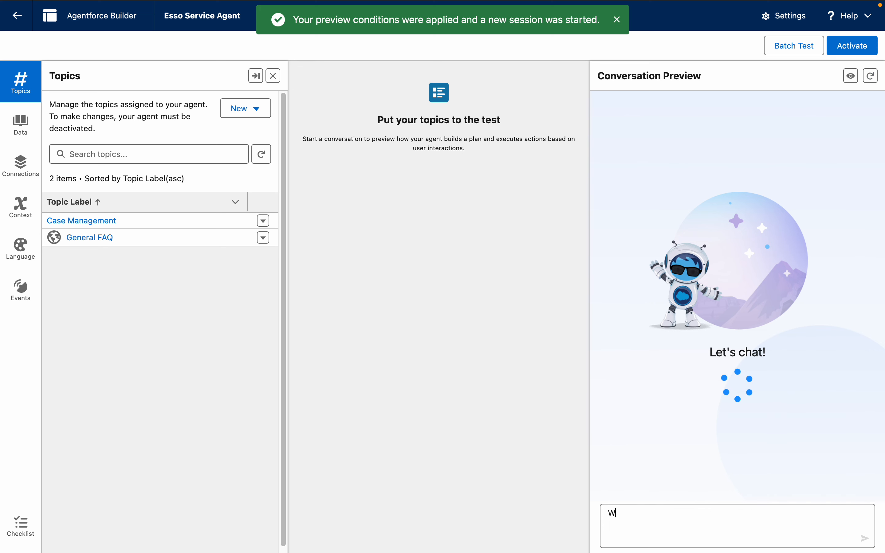
pyautogui.write('hat is cas')
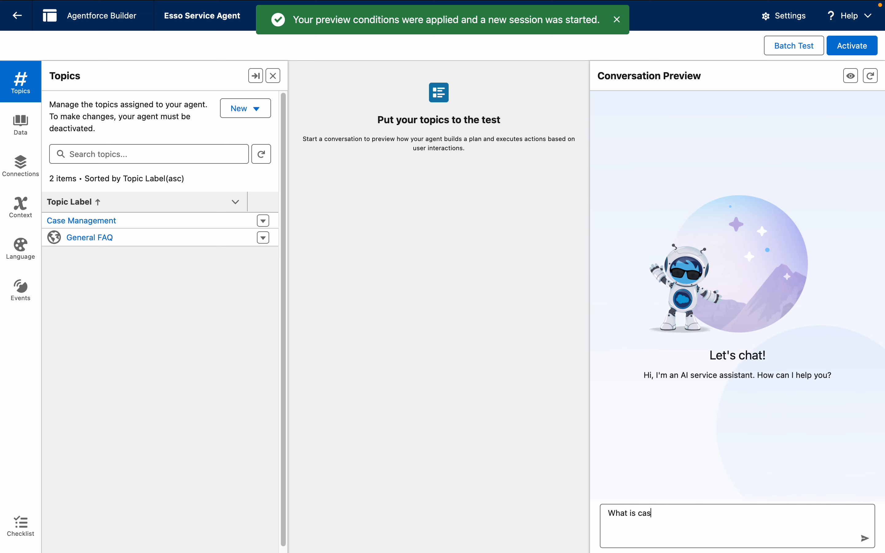
pyautogui.write('e management?')
pyautogui.press('Return')
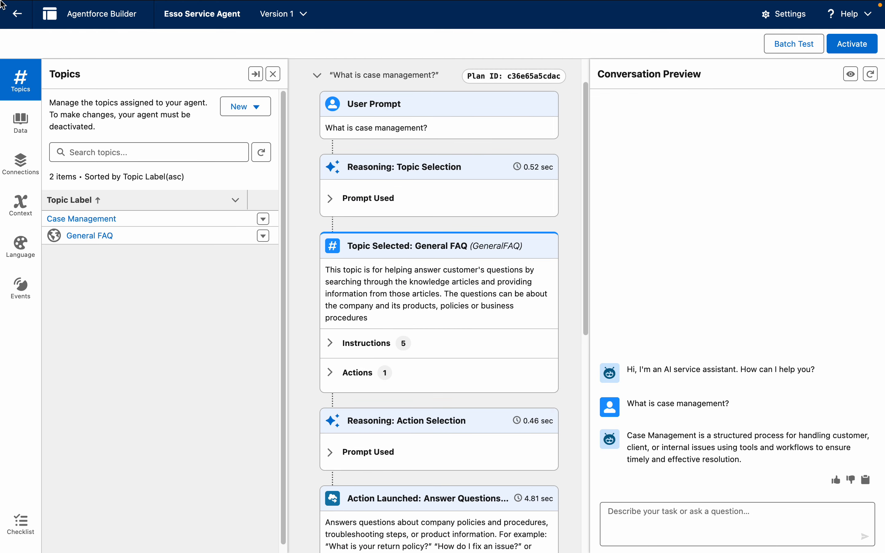
# Step: Examine the plan trace for the case management question, including the selected topic, the launched answer action and its output
pyautogui.moveTo(27, 4)
pyautogui.moveTo(583, 328); pyautogui.dragTo(596, 369)
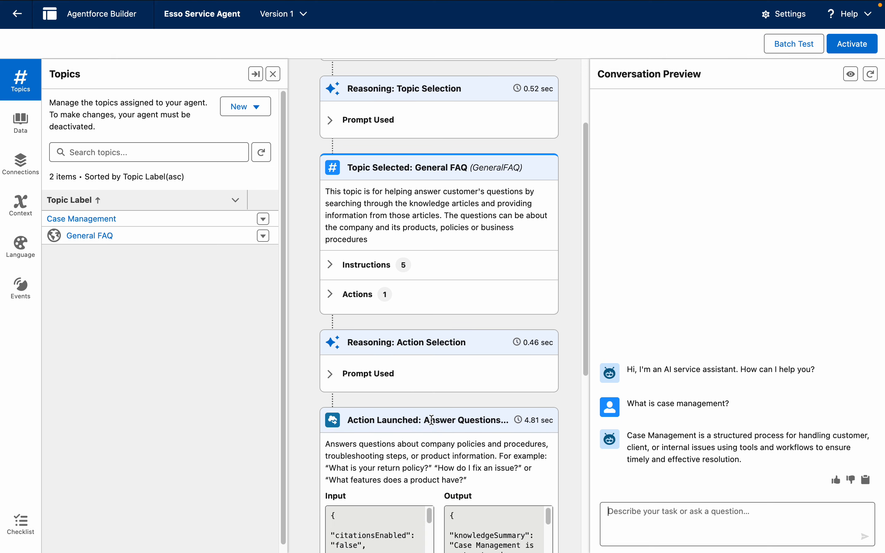
pyautogui.moveTo(423, 420); pyautogui.dragTo(508, 421)
pyautogui.moveTo(586, 358); pyautogui.dragTo(576, 424)
pyautogui.moveTo(553, 382)
pyautogui.mouseDown()
pyautogui.moveTo(552, 421)
pyautogui.moveTo(553, 391)
pyautogui.mouseUp()
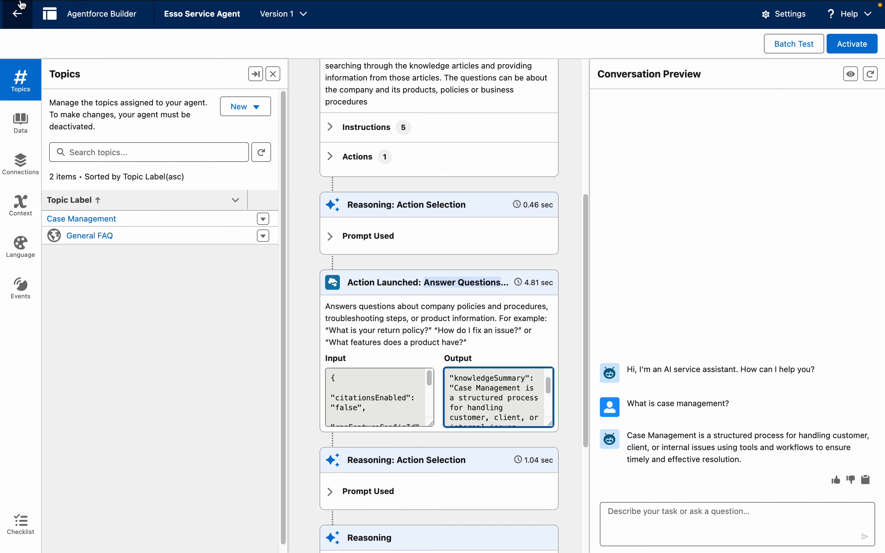
# Step: Switch from the browser to the desktop's untitled folder and open the Case Management knowledge-based FAQs PDF in Preview
pyautogui.moveTo(22, 2)
pyautogui.click(38, 29)
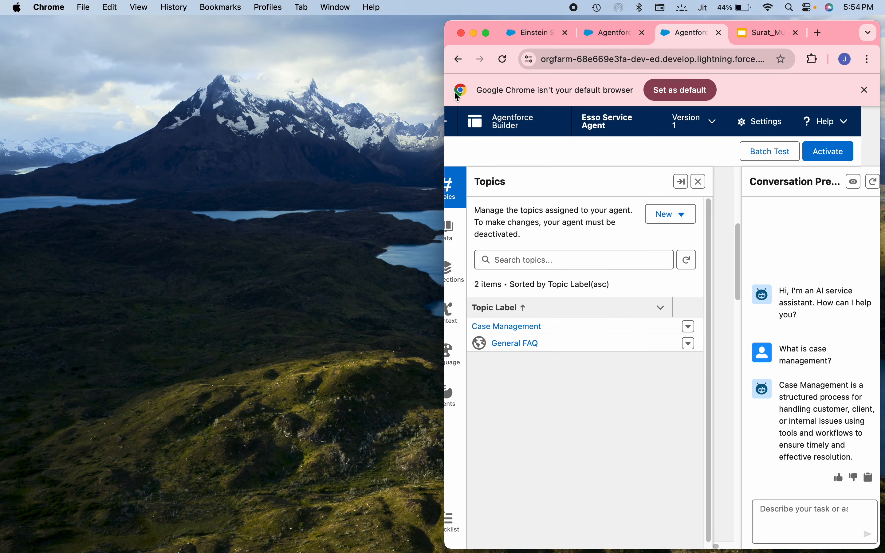
pyautogui.click(475, 33)
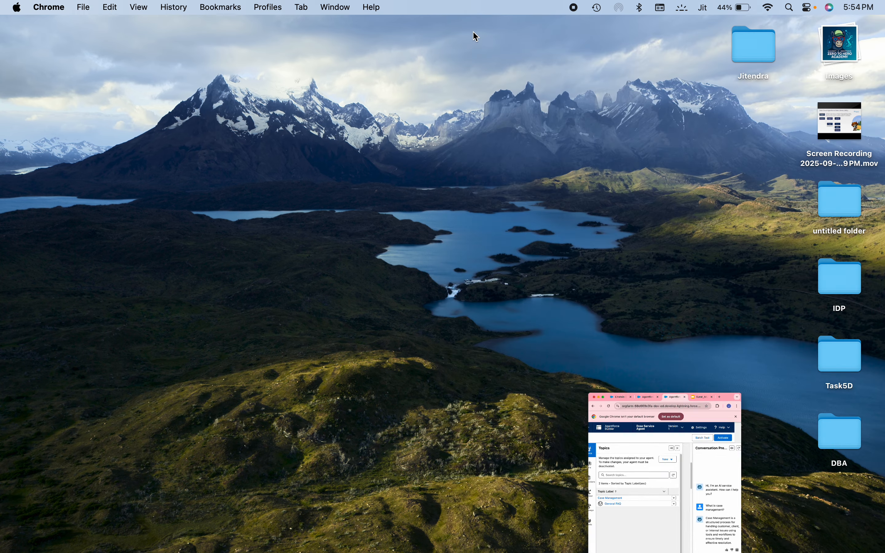
pyautogui.doubleClick(848, 205)
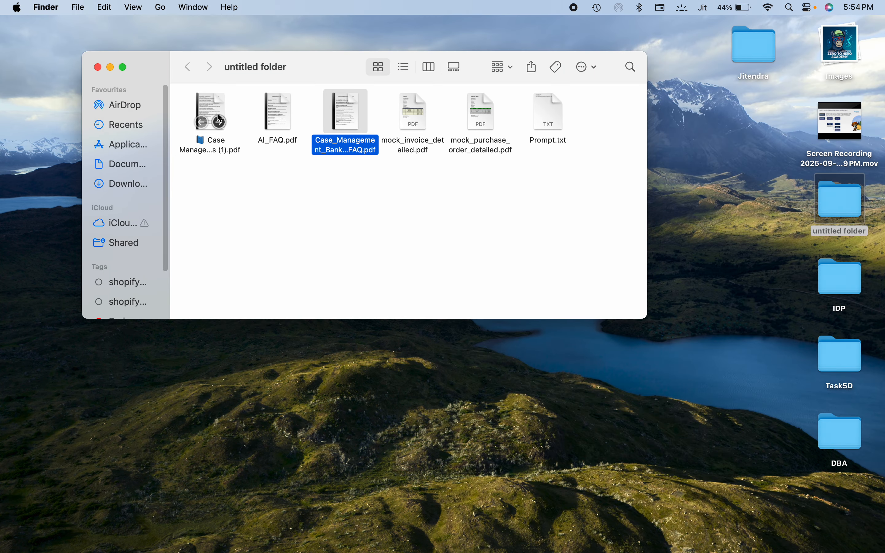
pyautogui.click(219, 120)
pyautogui.doubleClick(214, 109)
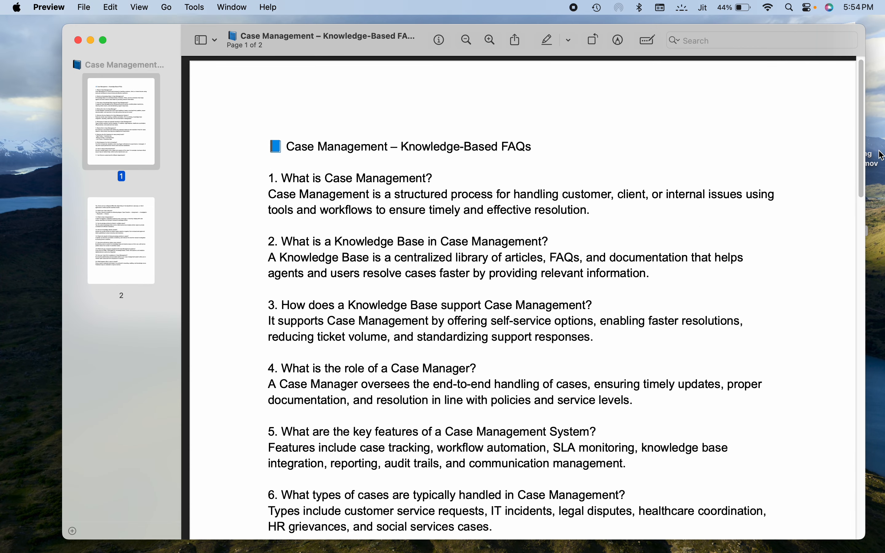
# Step: Copy the question "What are the SLA timelines for case priority levels?" from the PDF and send it to the agent in Chrome's conversation preview
pyautogui.moveTo(860, 167); pyautogui.dragTo(856, 256)
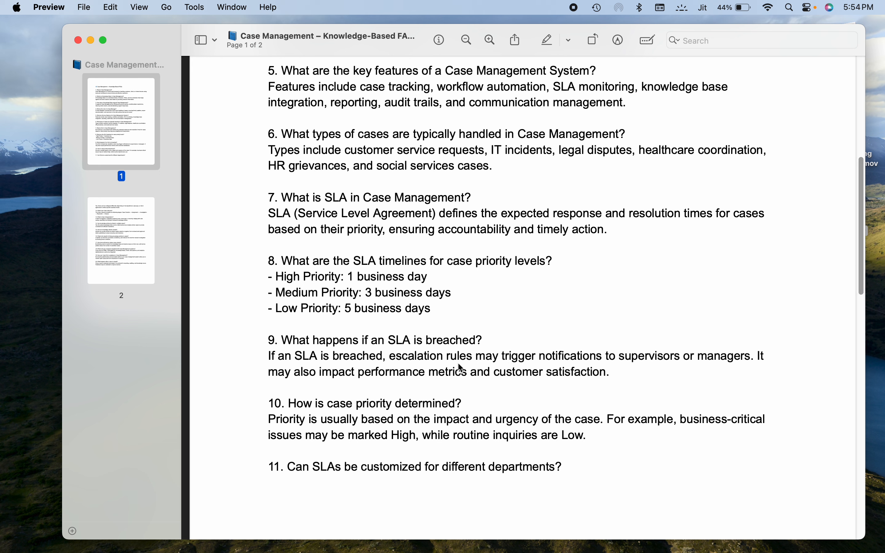
pyautogui.moveTo(552, 260); pyautogui.dragTo(284, 260)
pyautogui.press('super+c')
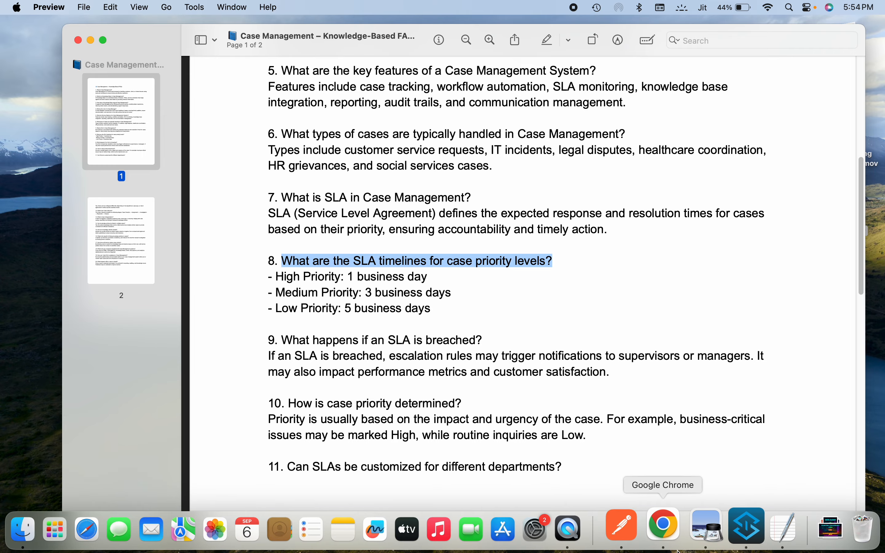
pyautogui.click(670, 546)
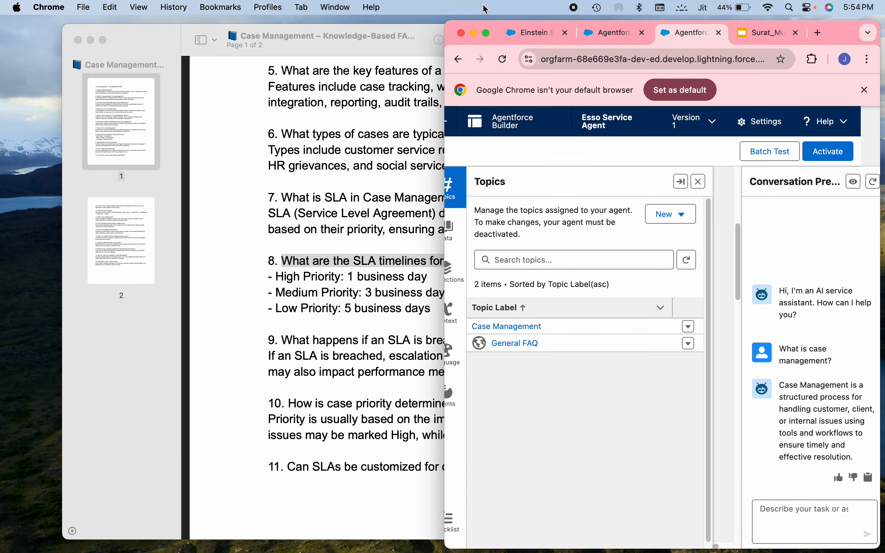
pyautogui.click(487, 32)
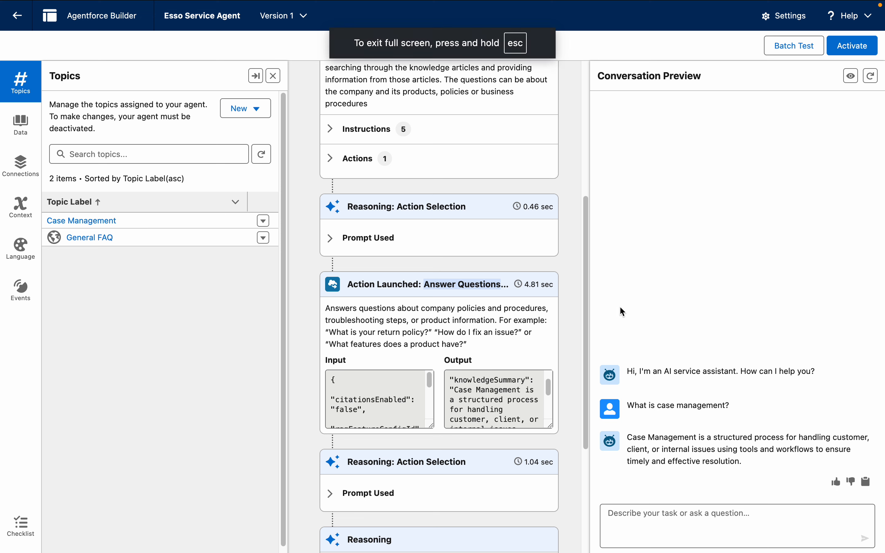
pyautogui.click(659, 527)
pyautogui.press('super+v')
pyautogui.press('Return')
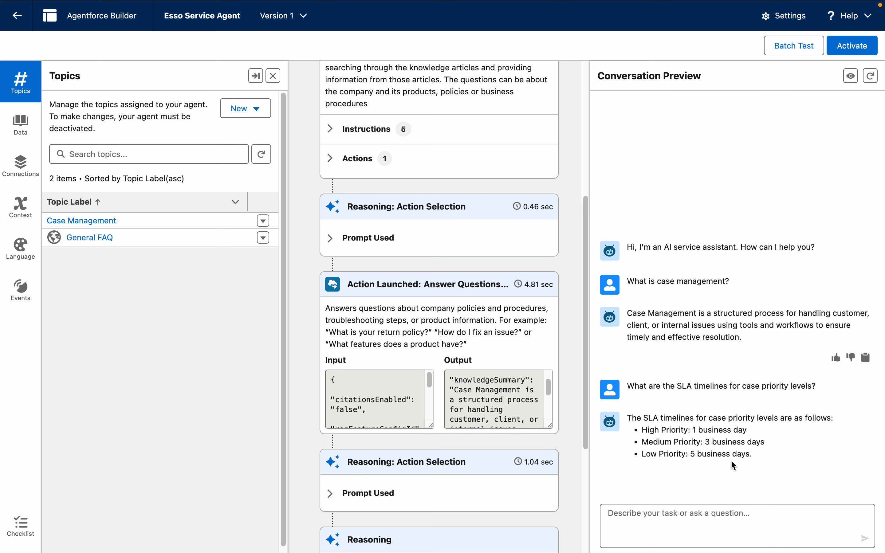
# Step: Ask the agent the shortened question "SLA timelines for case priority levels?"
pyautogui.press('super+v')
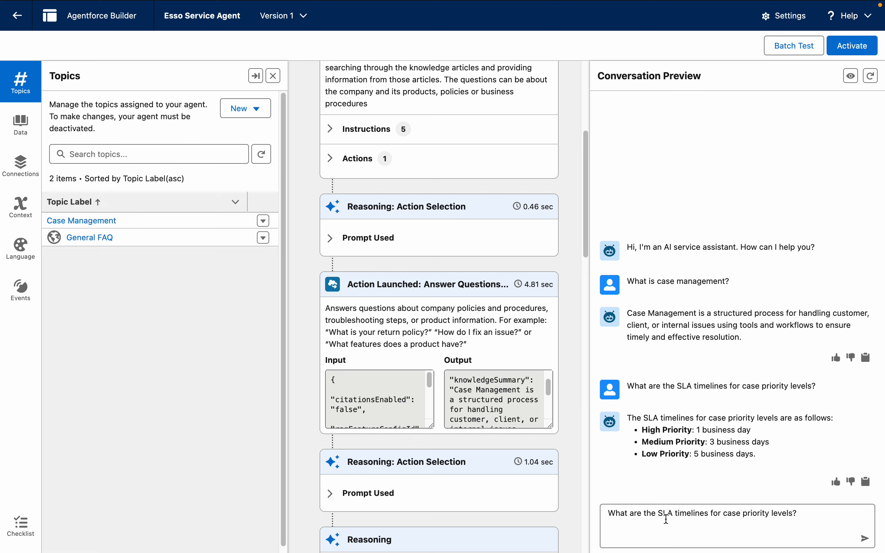
pyautogui.moveTo(659, 512); pyautogui.dragTo(571, 511)
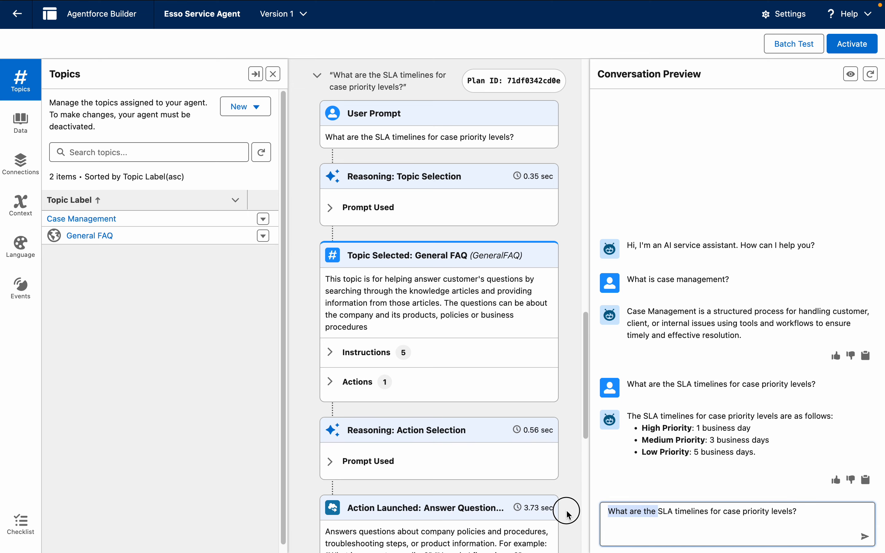
pyautogui.press('BackSpace')
pyautogui.press('Return')
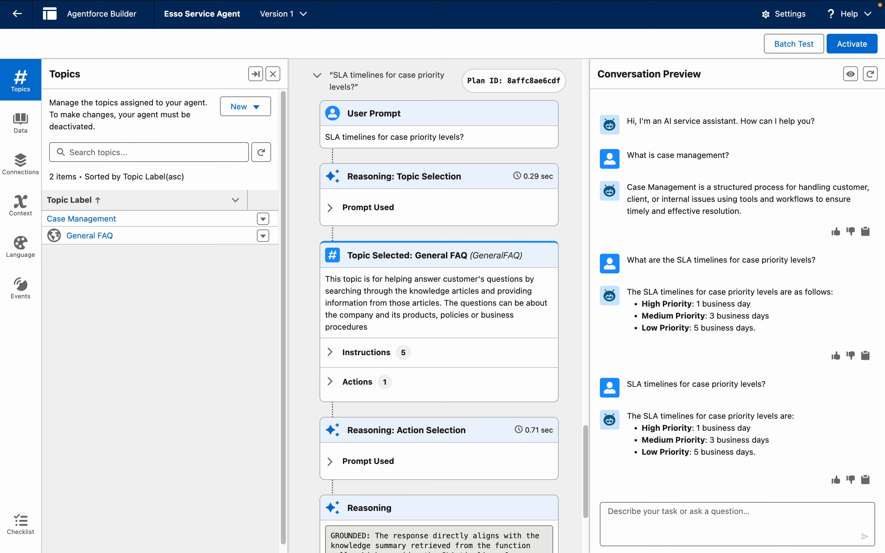
# Step: Ask the agent "What is case management in banking?" in the conversation preview
pyautogui.write('What is case')
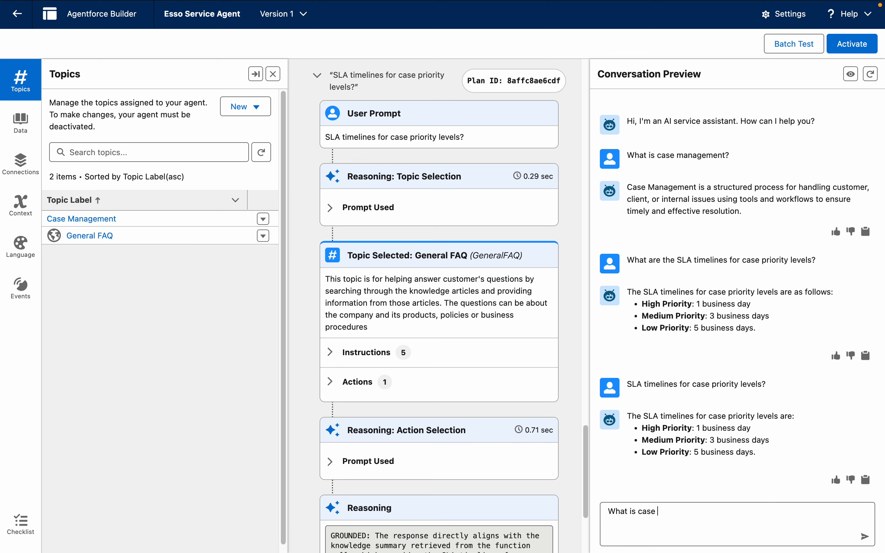
pyautogui.write(' management in banking?')
pyautogui.press('Return')
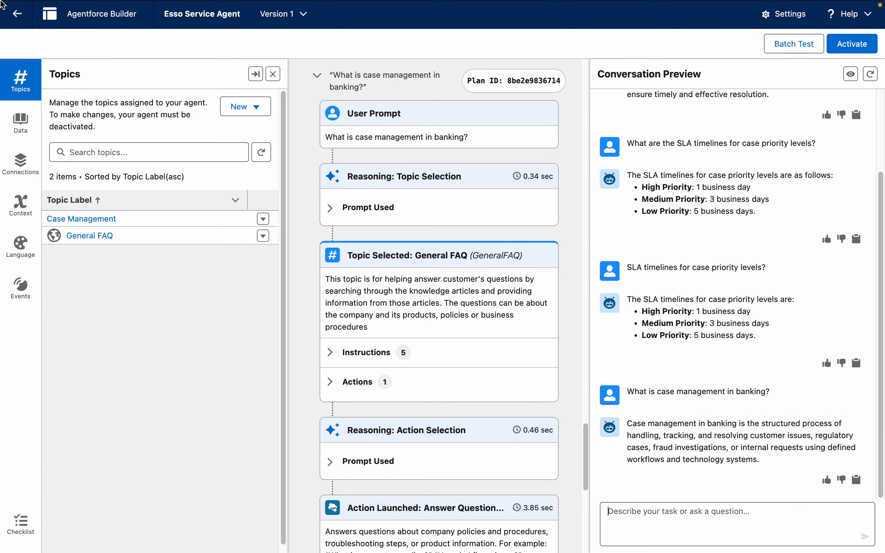
# Step: Put the first FAQ document away and open Case_Management_Banking_FAQ.pdf from the untitled folder at its beginning
pyautogui.moveTo(3, 4)
pyautogui.click(37, 27)
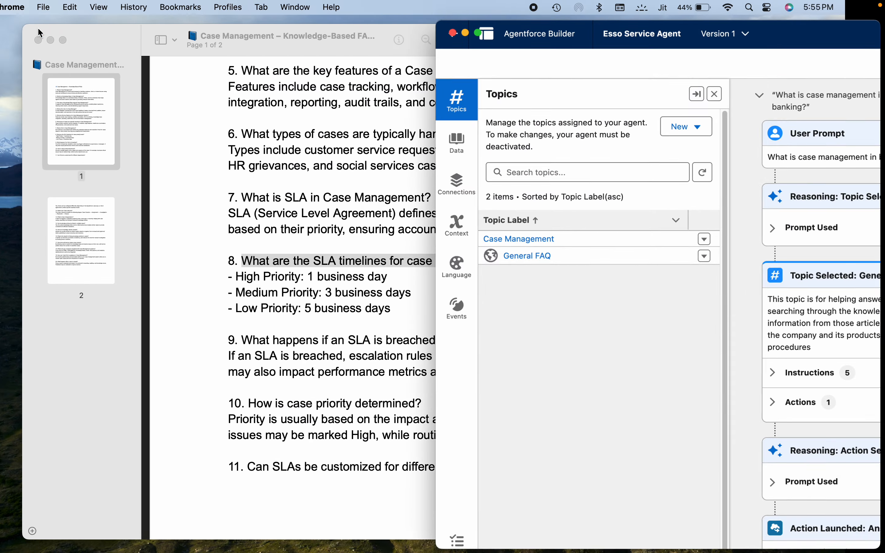
pyautogui.click(284, 379)
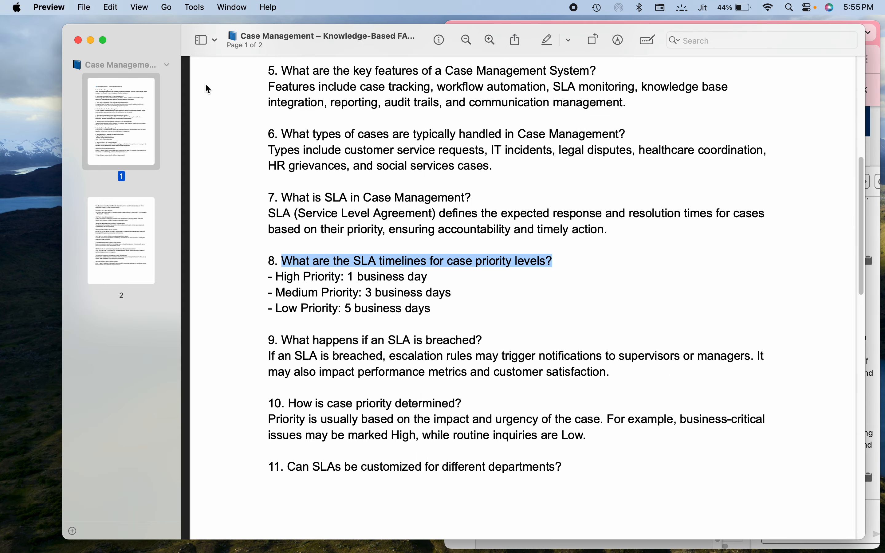
pyautogui.click(91, 41)
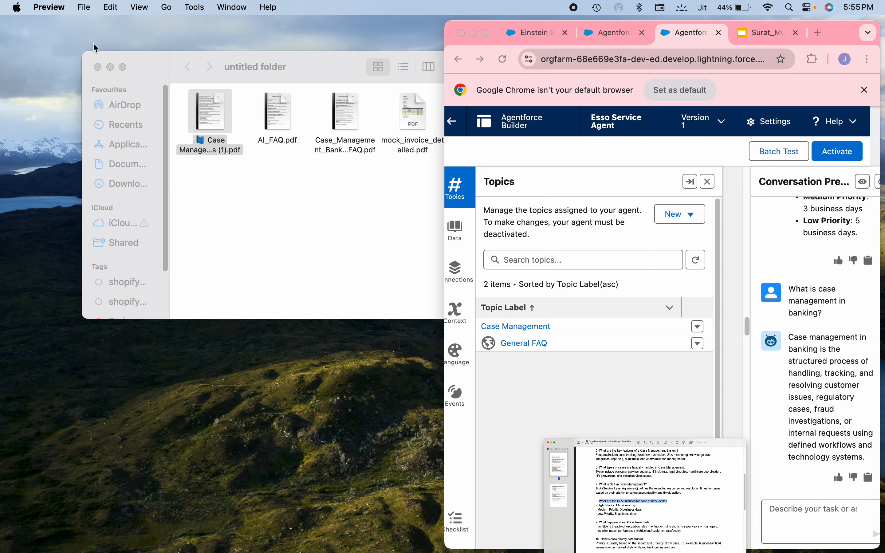
pyautogui.click(366, 222)
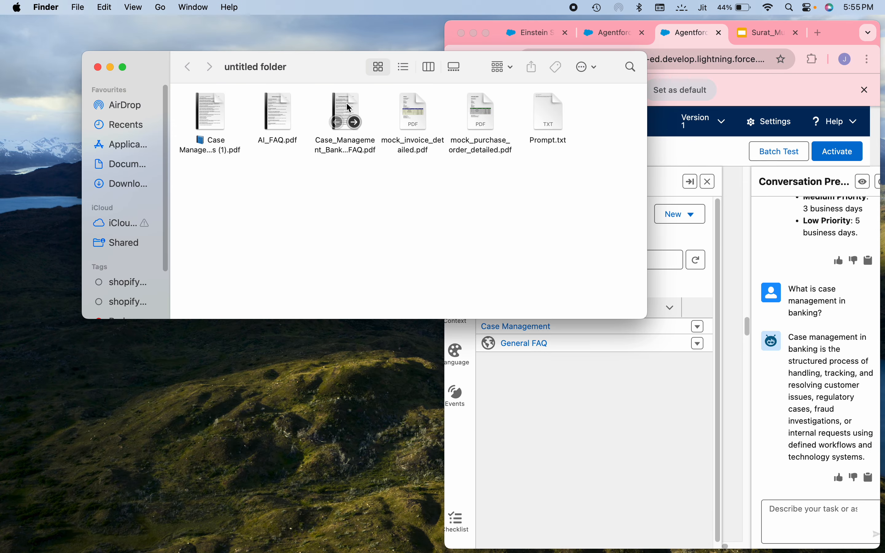
pyautogui.doubleClick(346, 106)
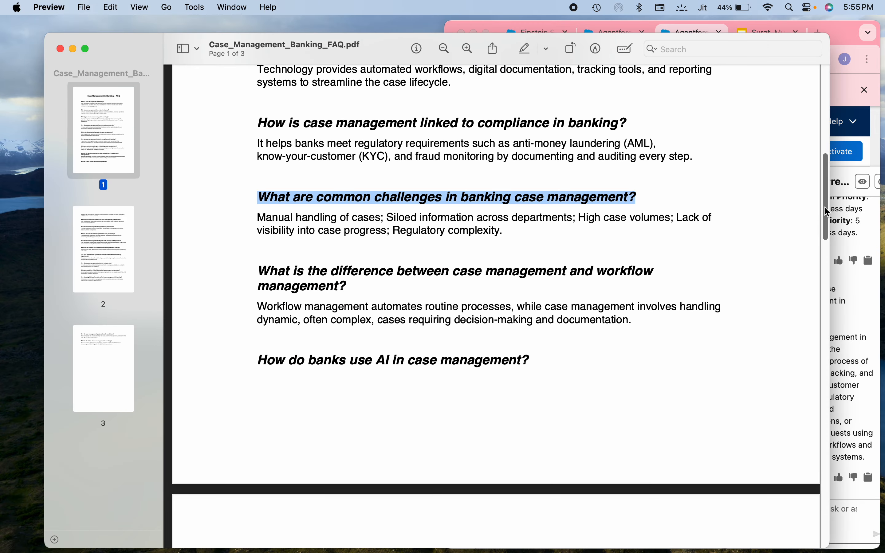
pyautogui.moveTo(825, 207); pyautogui.dragTo(821, 99)
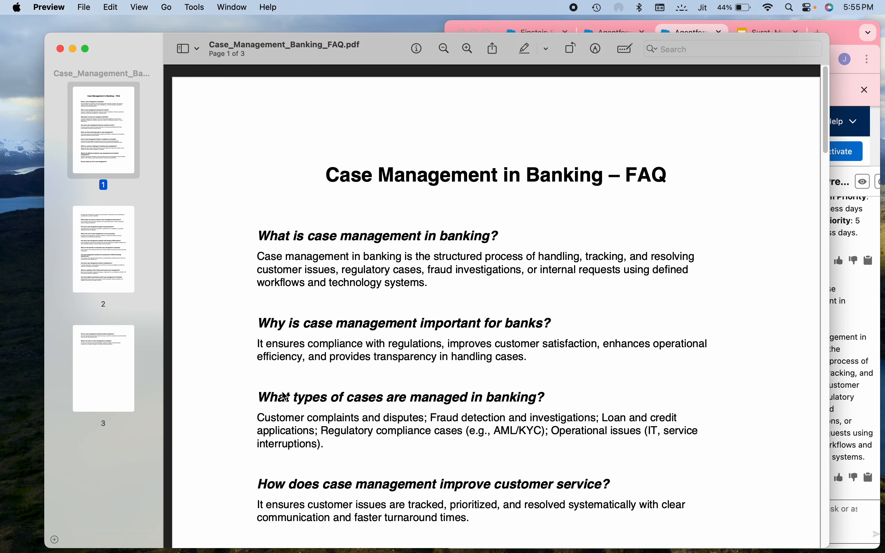
# Step: Copy the question "What types of cases are managed in banking?" from the PDF and send it to the agent in Chrome's conversation preview
pyautogui.moveTo(258, 388); pyautogui.dragTo(565, 390)
pyautogui.press('super+c')
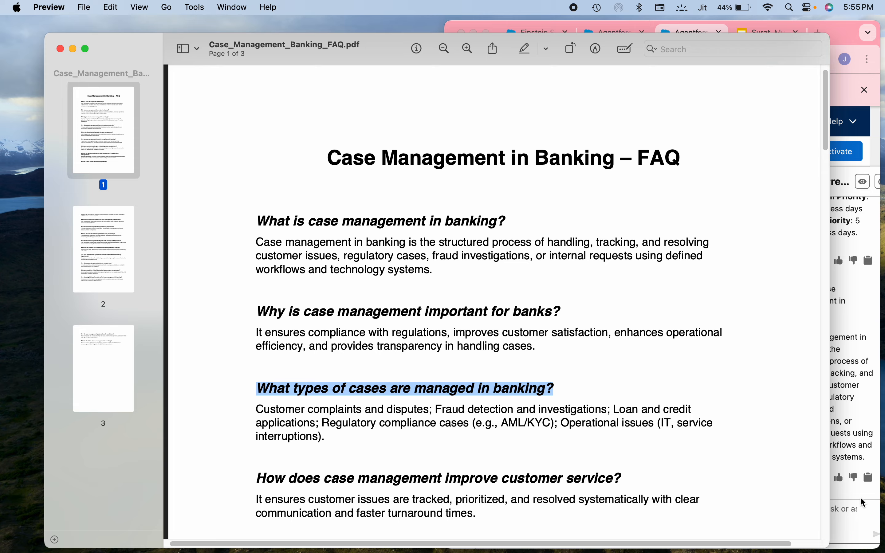
pyautogui.click(854, 519)
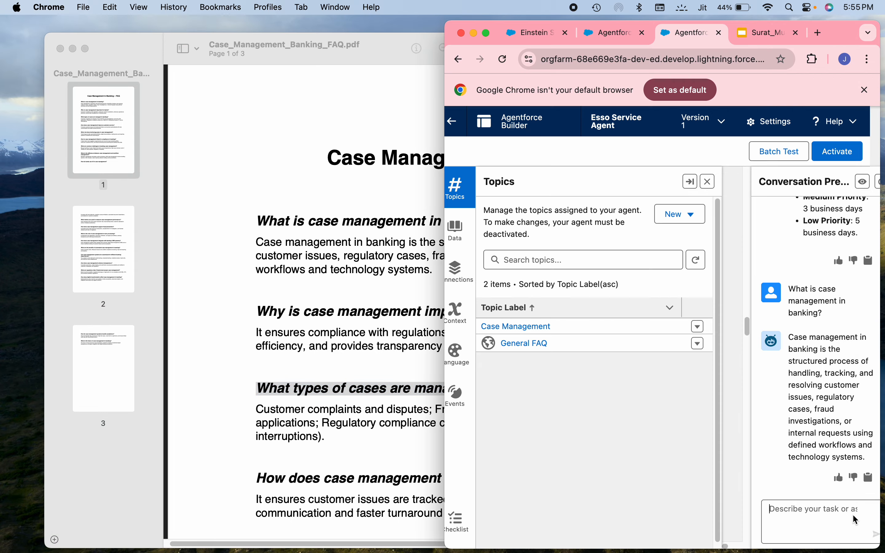
pyautogui.click(486, 34)
pyautogui.press('super+v')
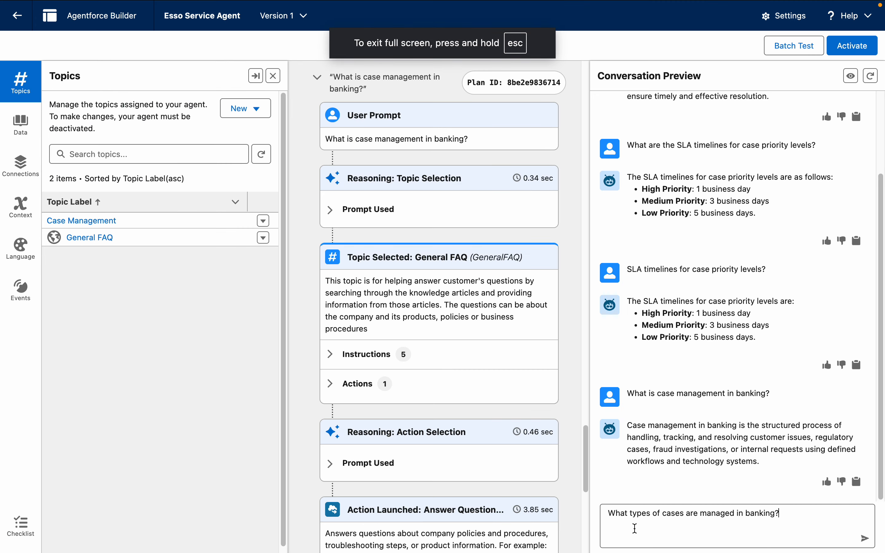
pyautogui.press('Return')
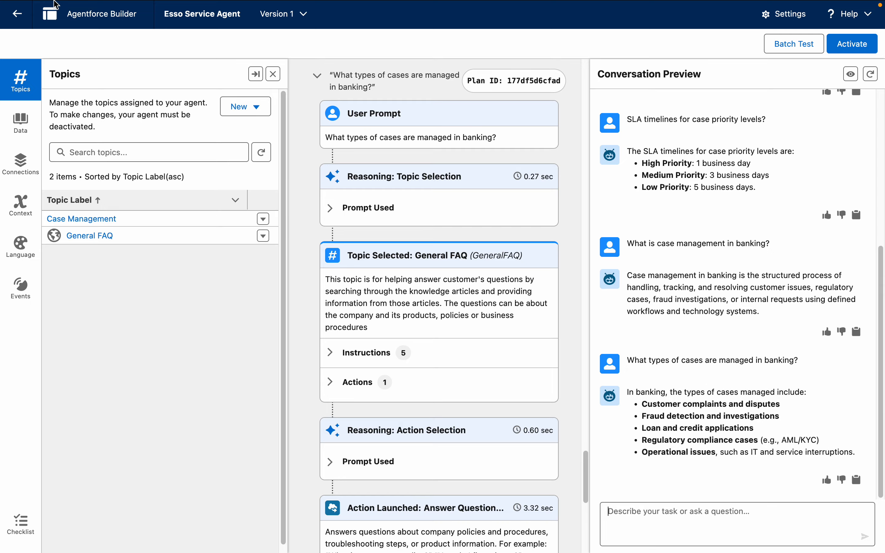
# Step: Compare the agent's answer about banking case types with the banking FAQ PDF in Preview, and return to the agent builder in Chrome
pyautogui.click(36, 31)
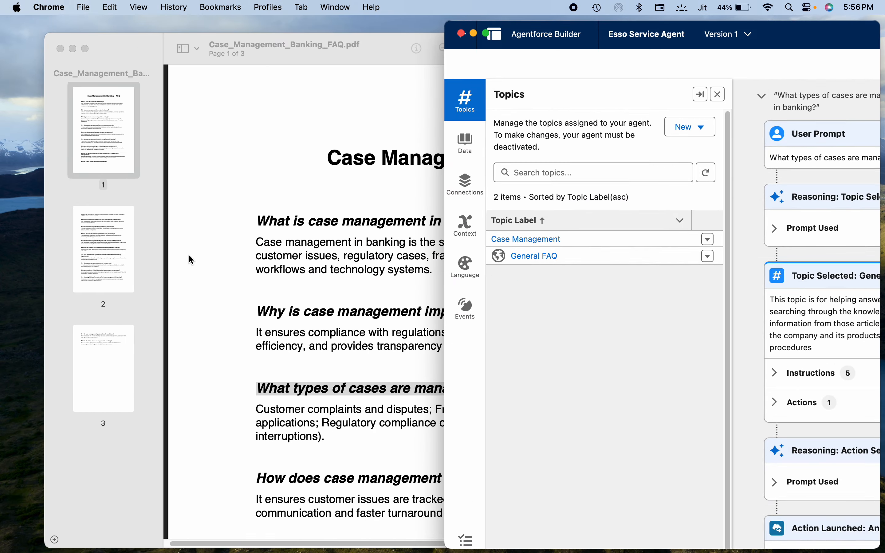
pyautogui.click(278, 335)
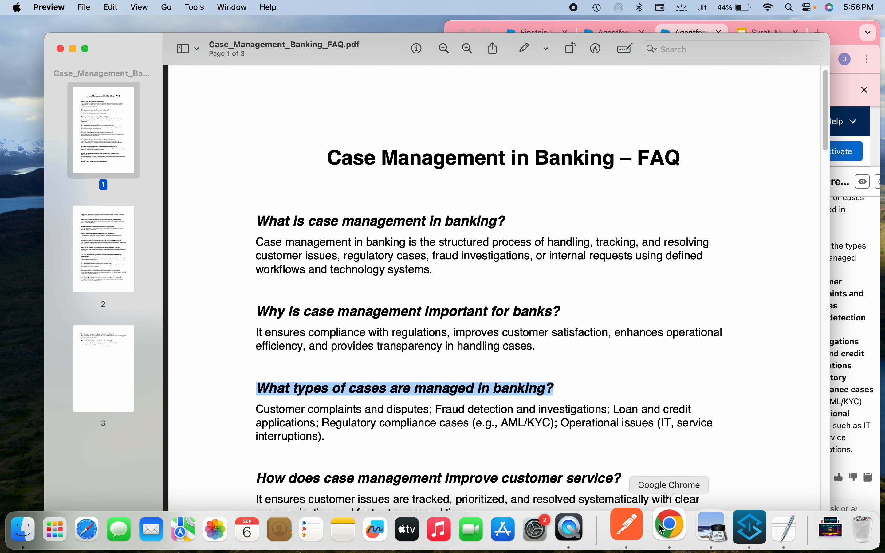
pyautogui.click(680, 534)
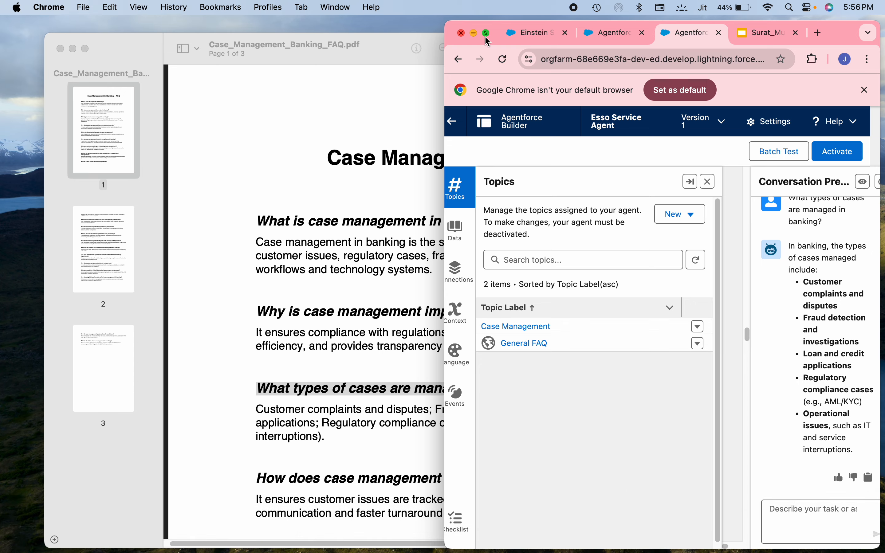
pyautogui.click(486, 33)
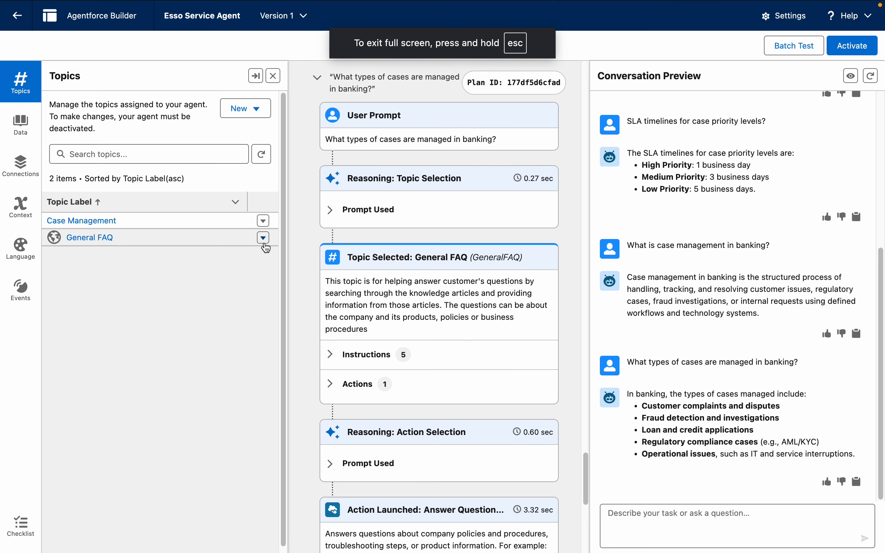
# Step: Remove the General FAQ topic from the agent
pyautogui.click(263, 237)
pyautogui.click(204, 235)
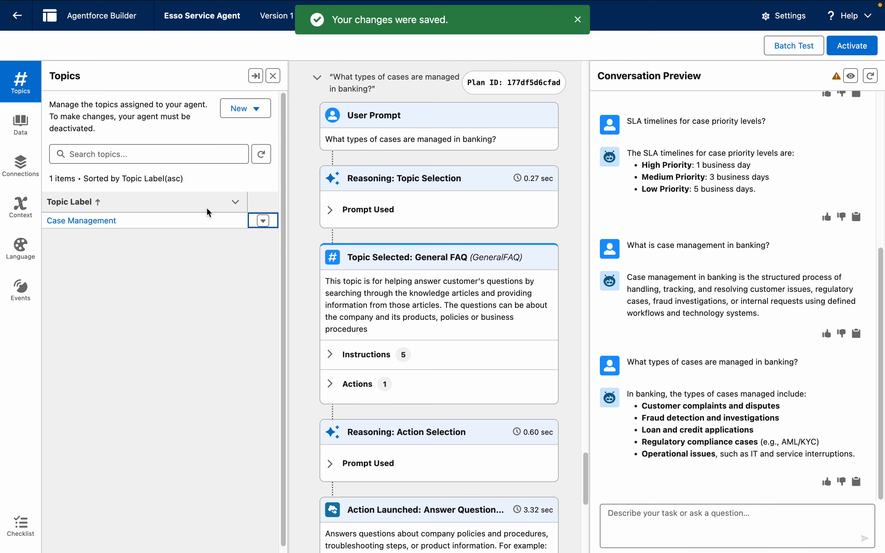
# Step: Clear the Frequently Asked Question and Answers Library from the agent's data library assignment and save the change
pyautogui.click(21, 123)
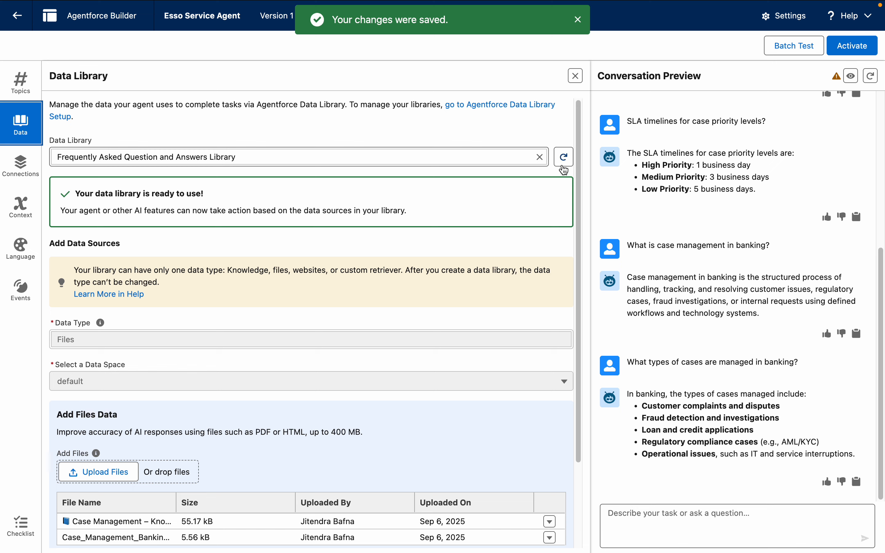
pyautogui.click(540, 157)
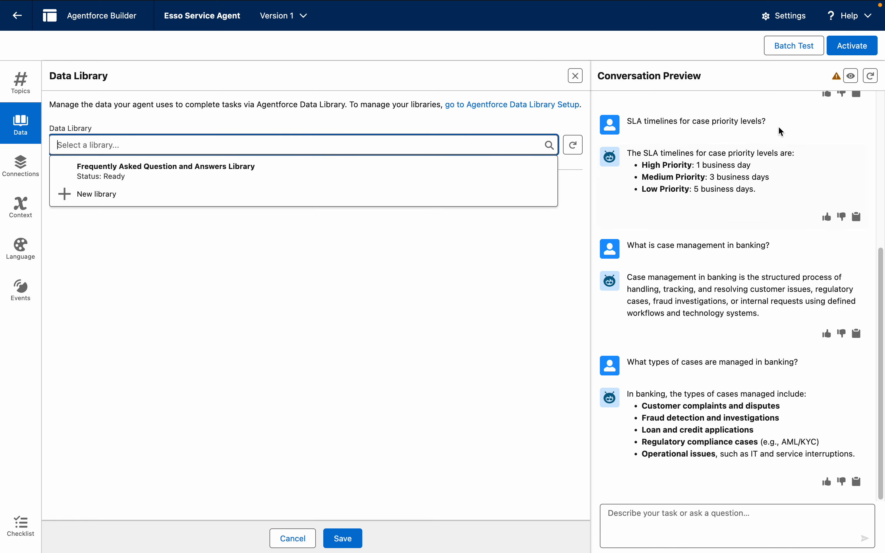
pyautogui.click(342, 539)
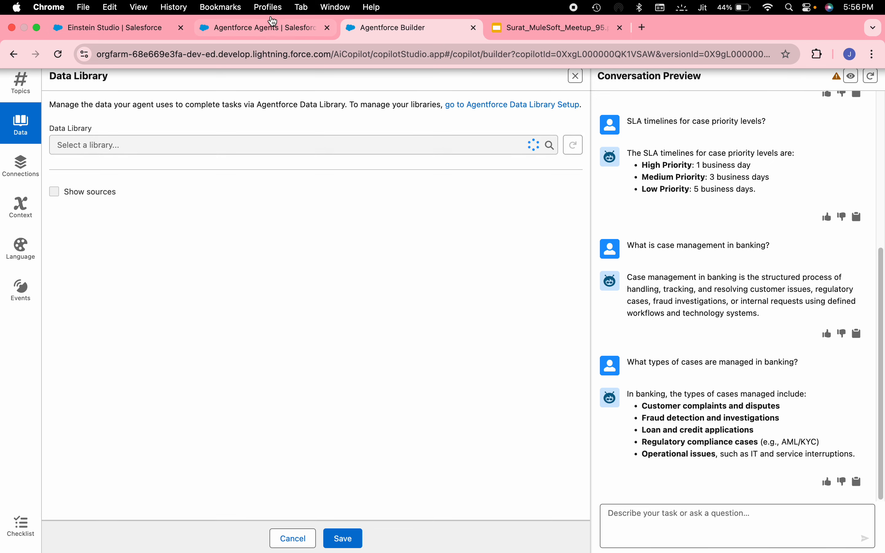
# Step: Switch to the Salesforce Setup page, search Setup for "Prompt", and open Prompt Builder
pyautogui.click(270, 29)
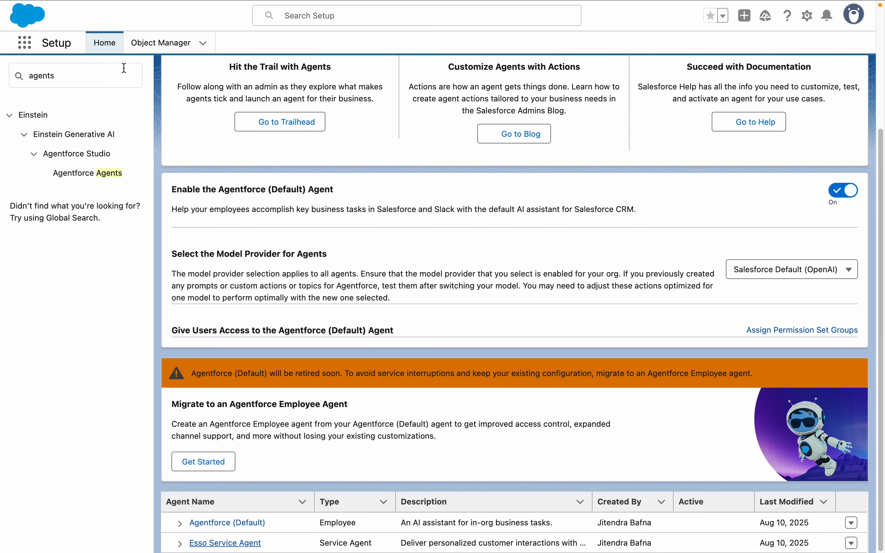
pyautogui.click(123, 68)
pyautogui.press('super+a')
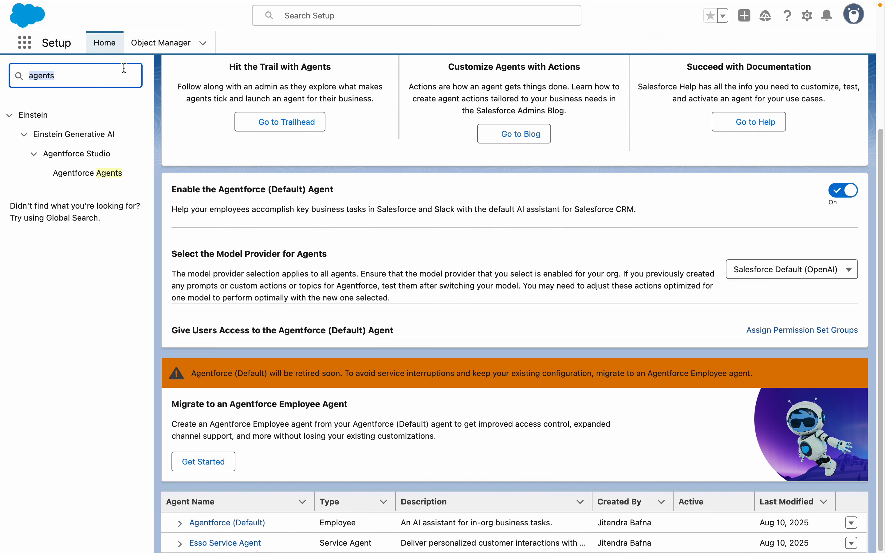
pyautogui.write('Or')
pyautogui.write('Prompt')
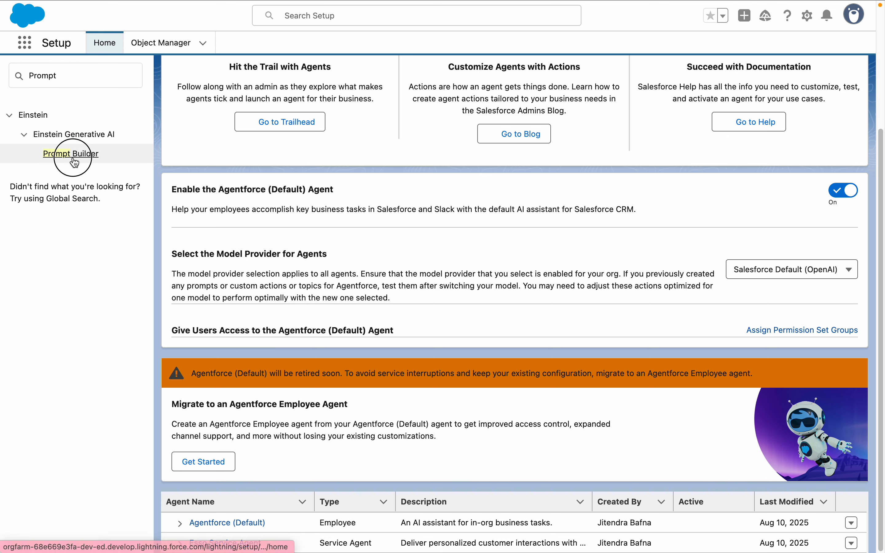
pyautogui.click(73, 153)
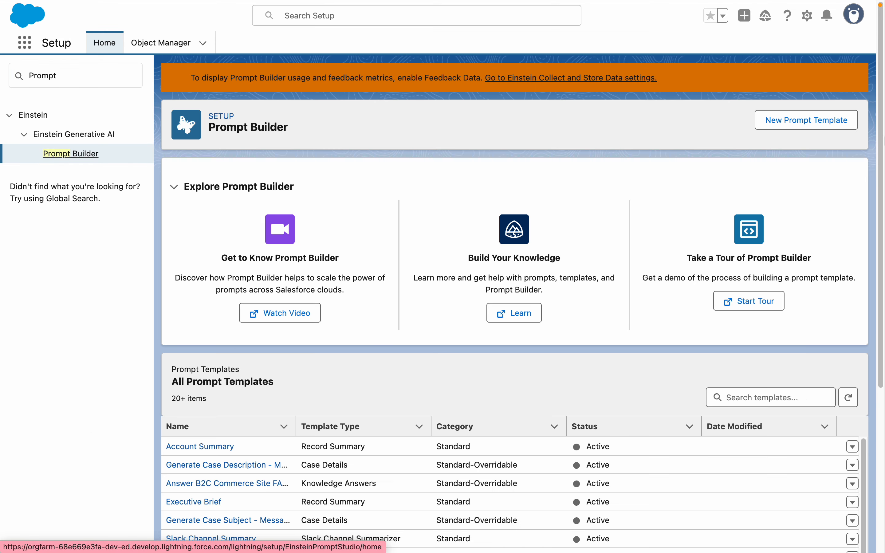
# Step: Open the Agentforce Question and Answer Flex Template, review its prompt and settings, and return to the prompt template list
pyautogui.scroll(-6, 881, 172)
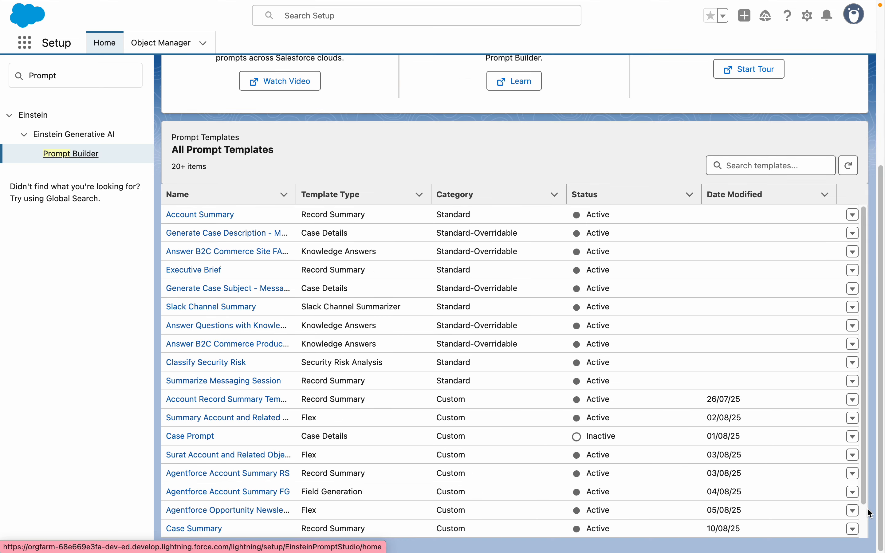
pyautogui.scroll(-2, 865, 499)
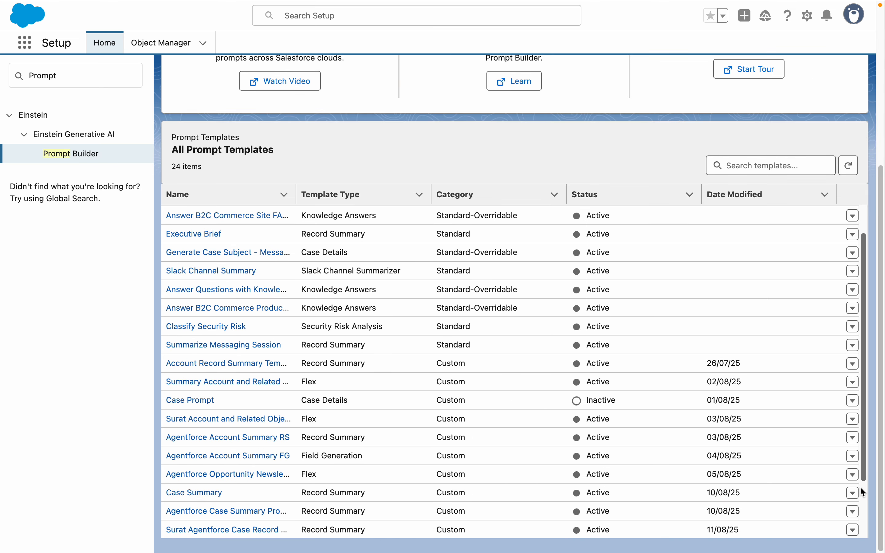
pyautogui.scroll(-2, 866, 478)
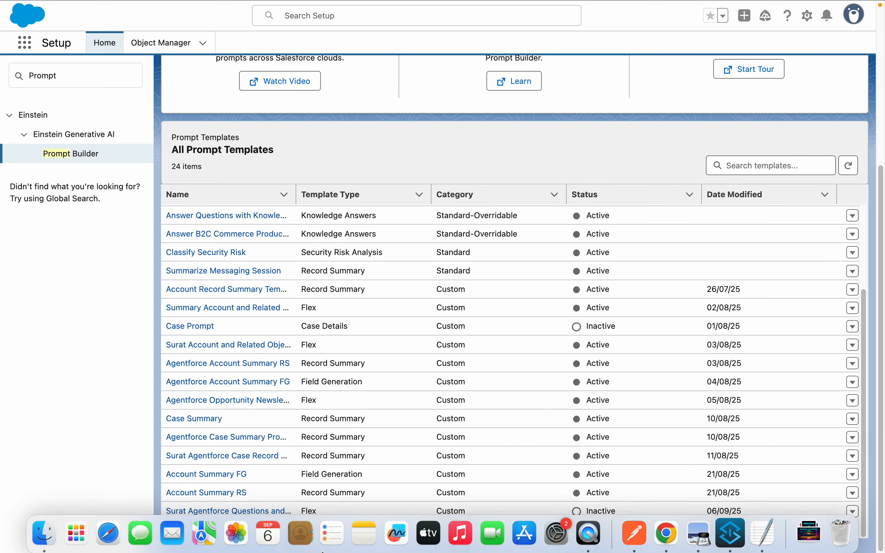
pyautogui.click(231, 529)
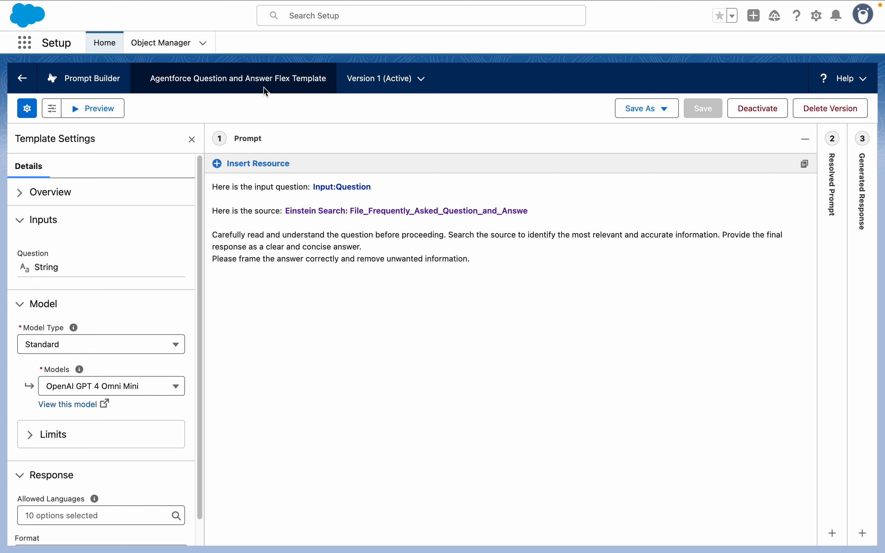
pyautogui.click(22, 84)
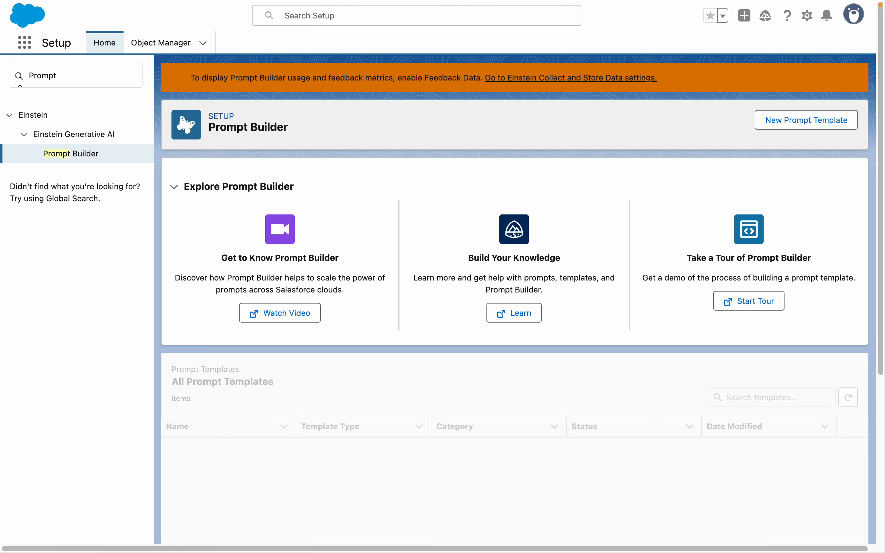
# Step: Return to the Esso Service Agent builder and begin creating a new topic
pyautogui.click(383, 33)
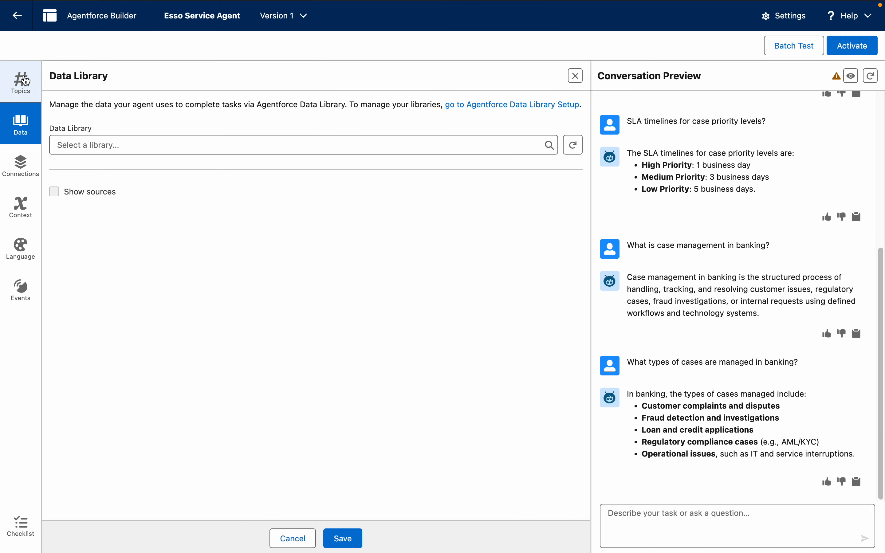
pyautogui.click(21, 83)
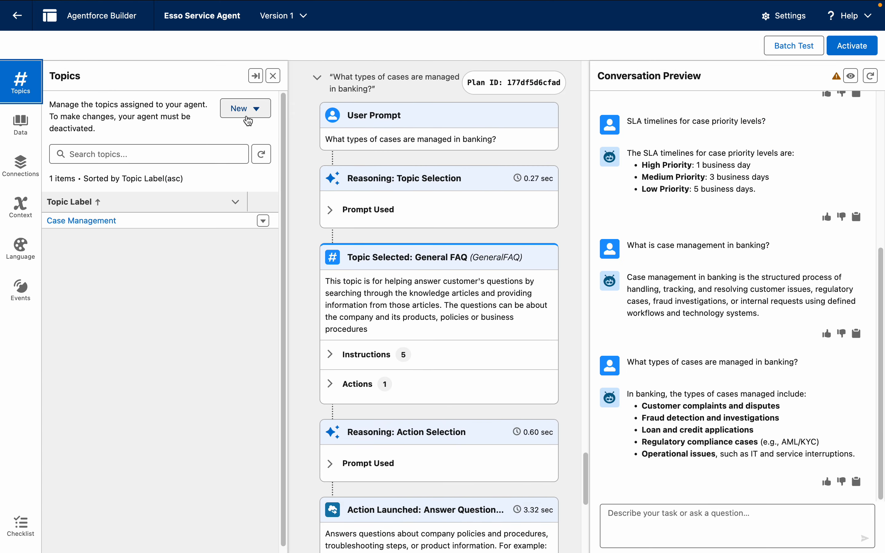
pyautogui.click(246, 112)
pyautogui.click(255, 154)
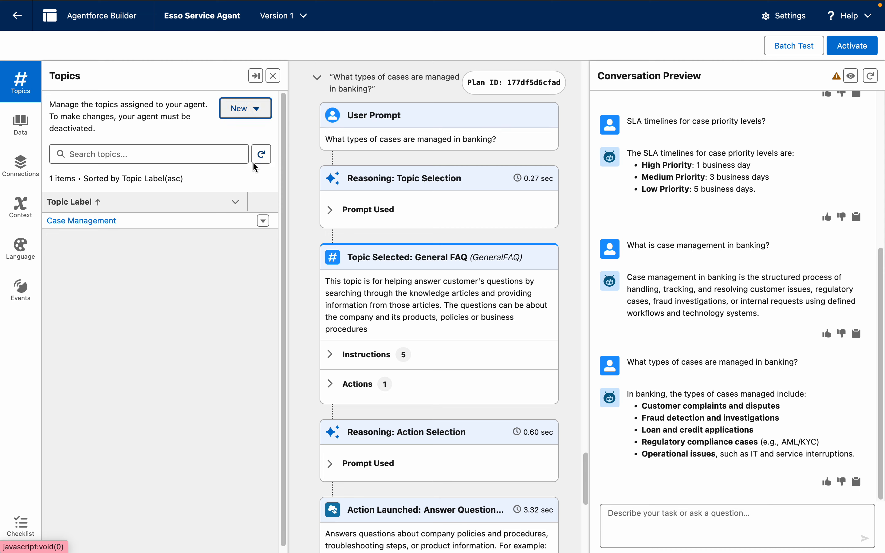
pyautogui.click(339, 287)
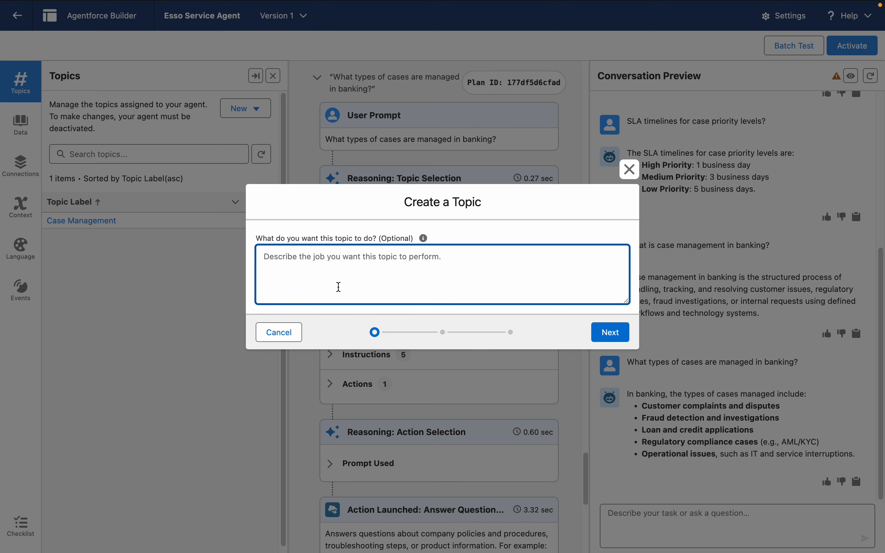
# Step: Describe the topic's job as "This topic will retrieve the answers related to normal case management and banking related case management answers using prompt template." and continue
pyautogui.write('Thi')
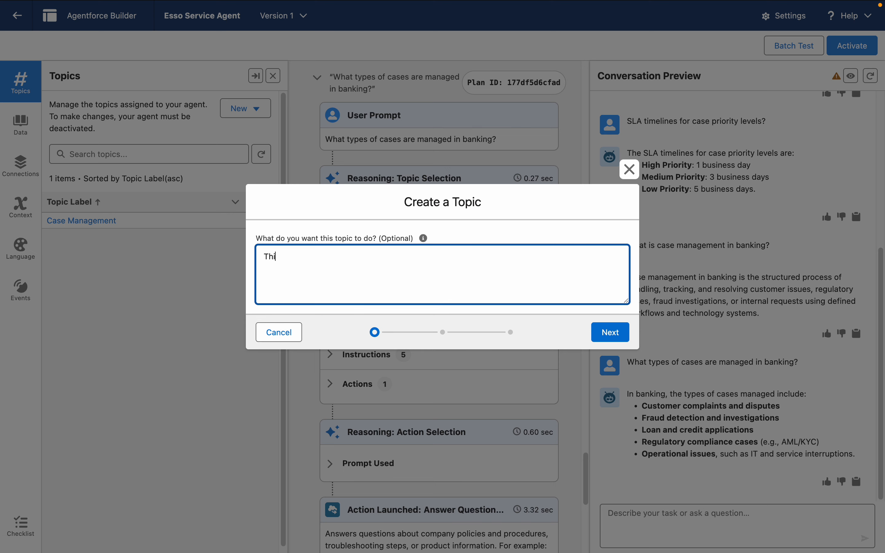
pyautogui.write('s topic will retrieve the que')
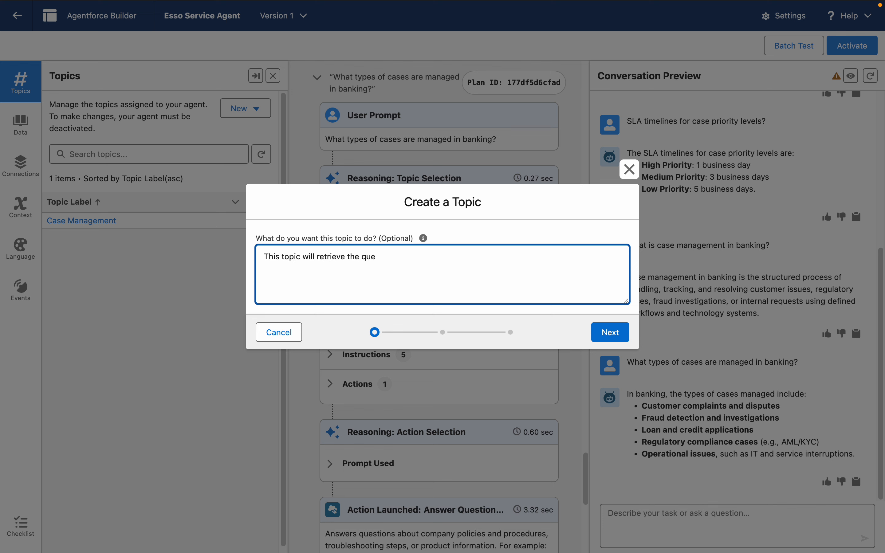
pyautogui.press('BackSpace')
pyautogui.press('BackSpace')
pyautogui.press('BackSpace')
pyautogui.write('answers related to normal case')
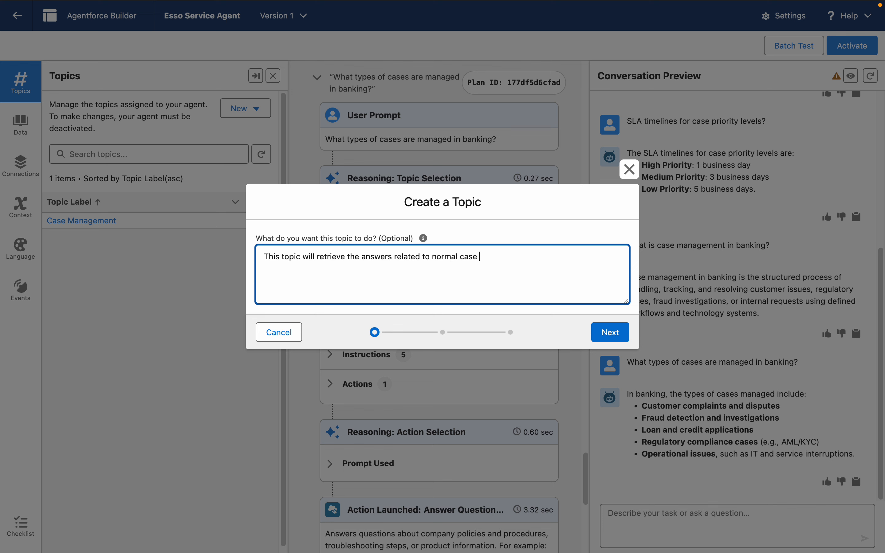
pyautogui.write(' amnagement a')
pyautogui.write('n')
pyautogui.doubleClick(517, 259)
pyautogui.write('management an')
pyautogui.press('BackSpace')
pyautogui.press('BackSpace')
pyautogui.write('banking r')
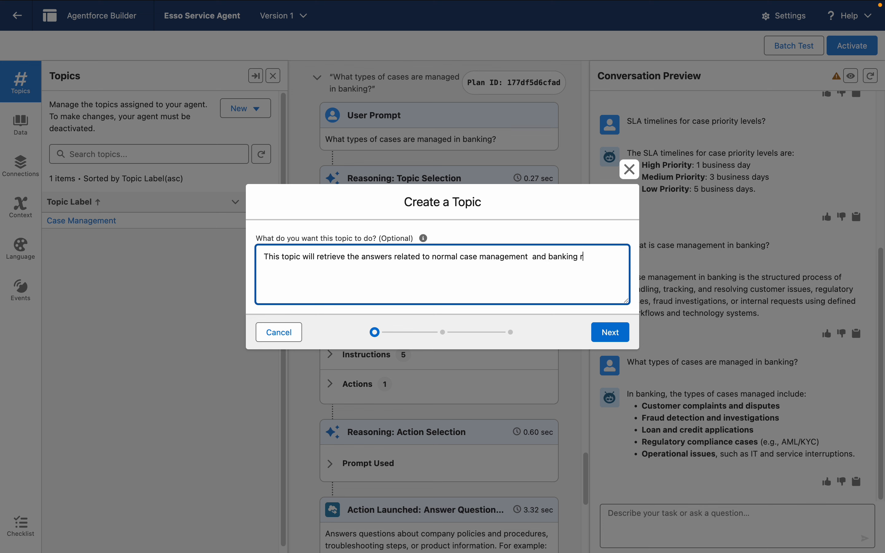
pyautogui.write('elated case management abn')
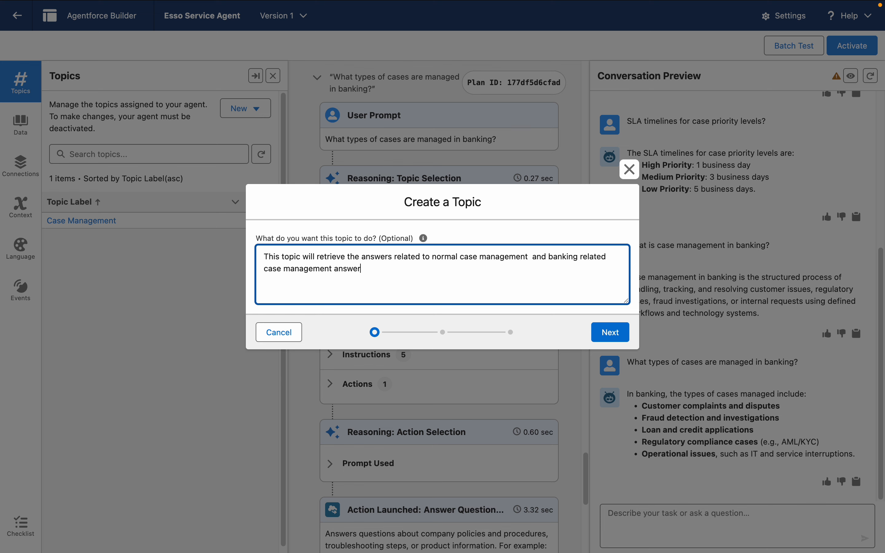
pyautogui.write('wers using prompt template.')
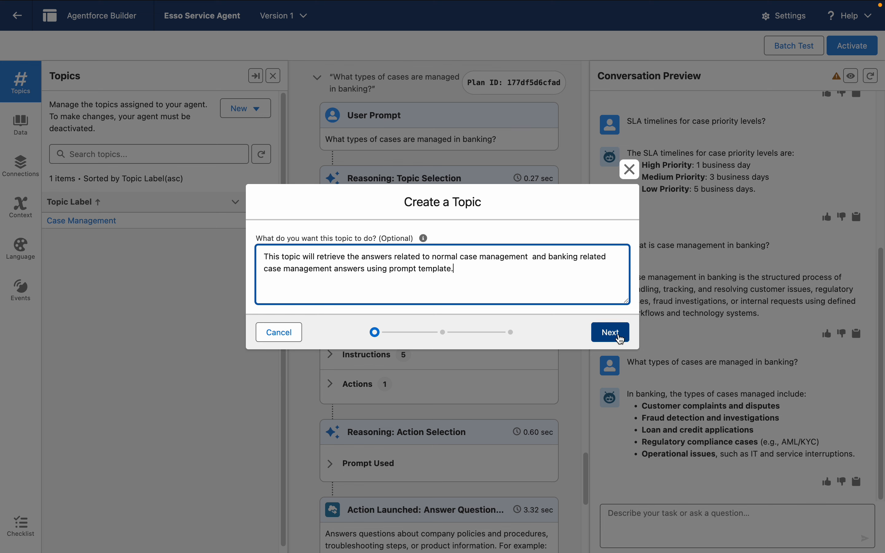
pyautogui.click(620, 338)
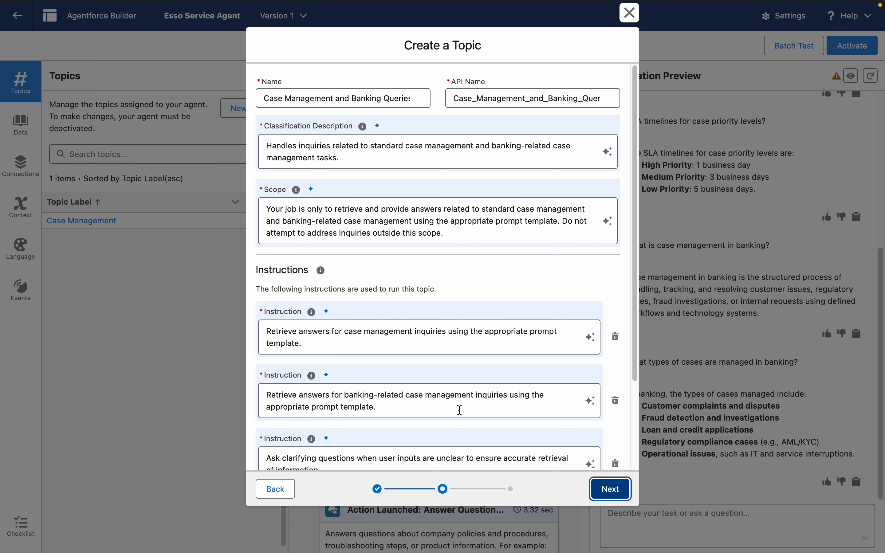
# Step: Finish the topic with its suggested scope and instructions, selecting no existing actions and ignoring the topic overlap
pyautogui.moveTo(635, 363); pyautogui.dragTo(638, 488)
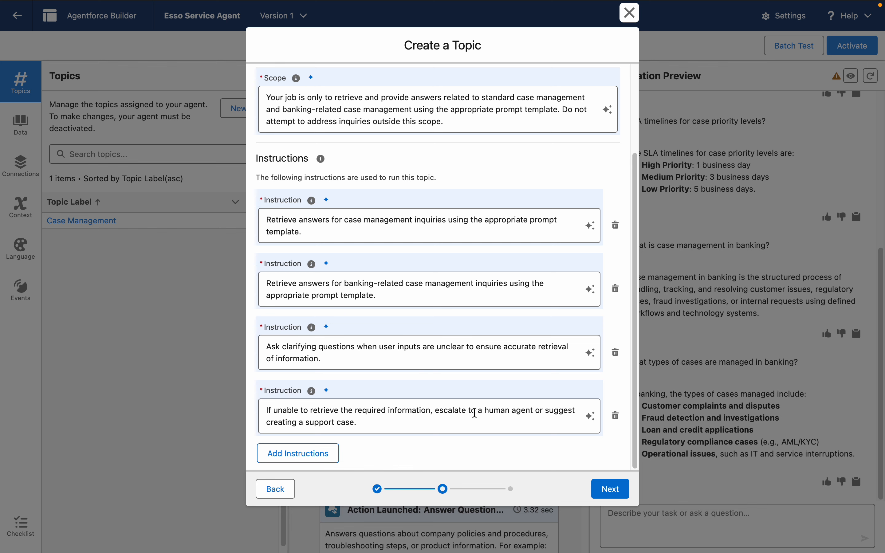
pyautogui.click(611, 491)
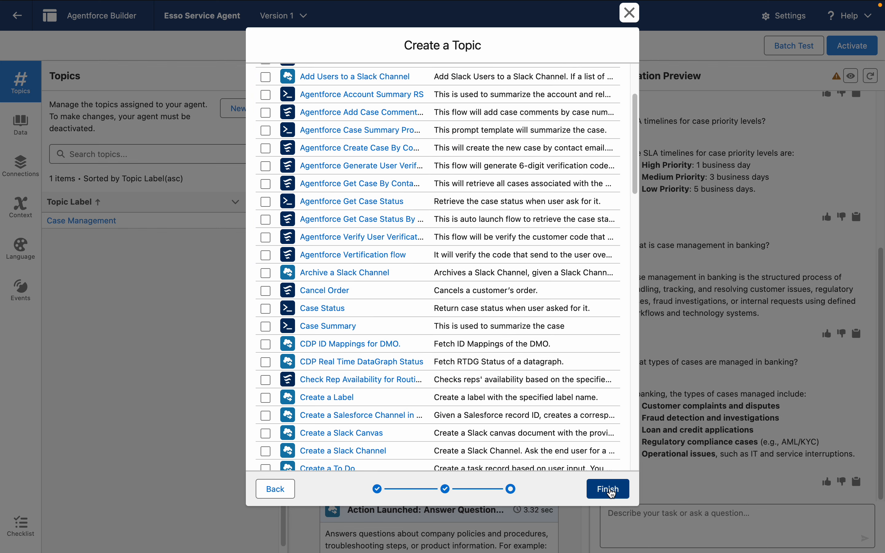
pyautogui.click(611, 490)
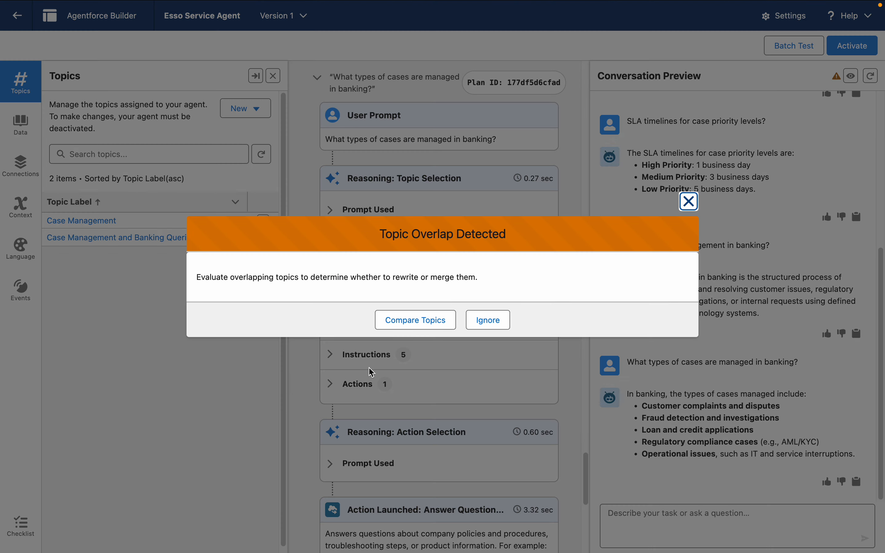
pyautogui.click(490, 320)
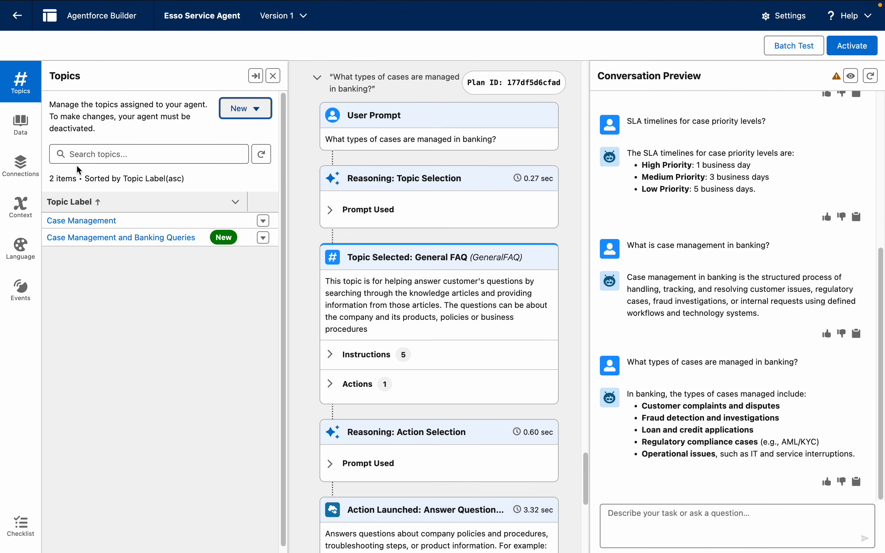
# Step: Open the actions of the Case Management and Banking Queries topic and begin creating a new agent action
pyautogui.click(96, 237)
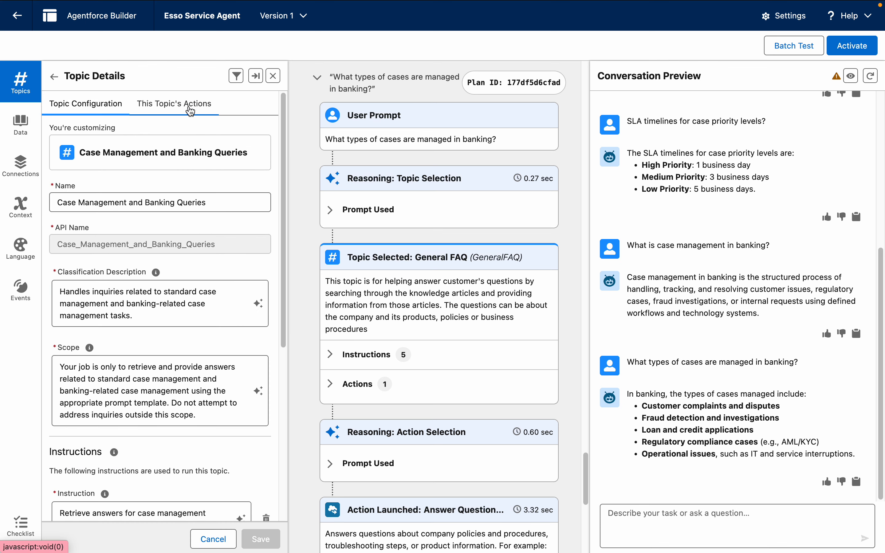
pyautogui.click(189, 111)
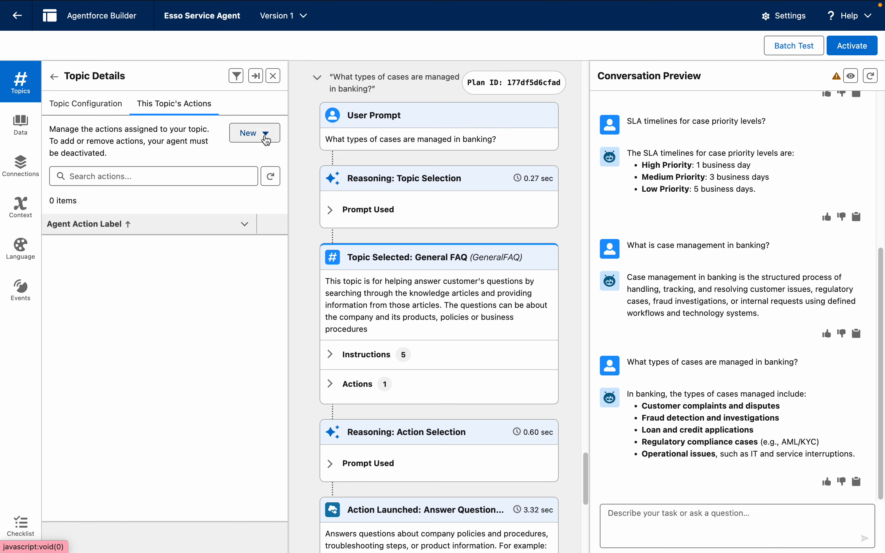
pyautogui.click(266, 136)
pyautogui.click(265, 157)
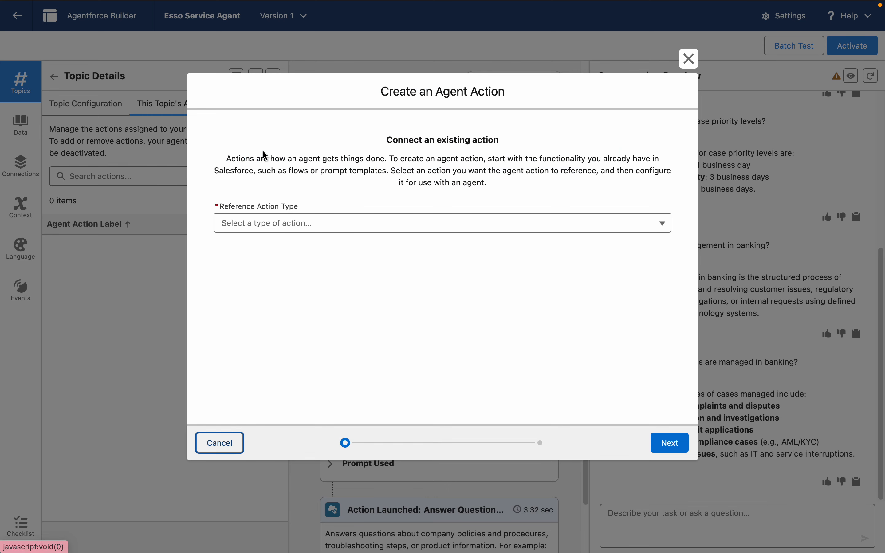
# Step: Set the reference action type to Prompt Template and choose Agentforce Question and Answer Flex Template as the reference action
pyautogui.click(277, 222)
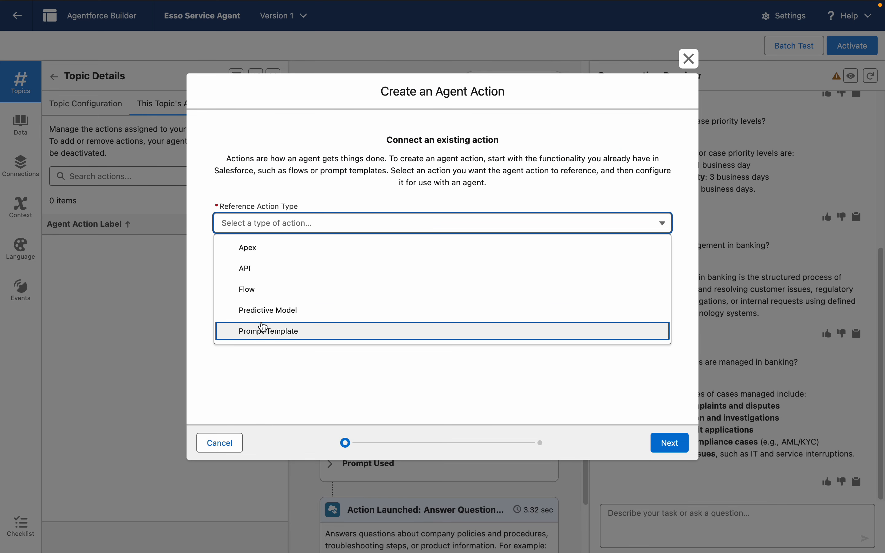
pyautogui.click(263, 330)
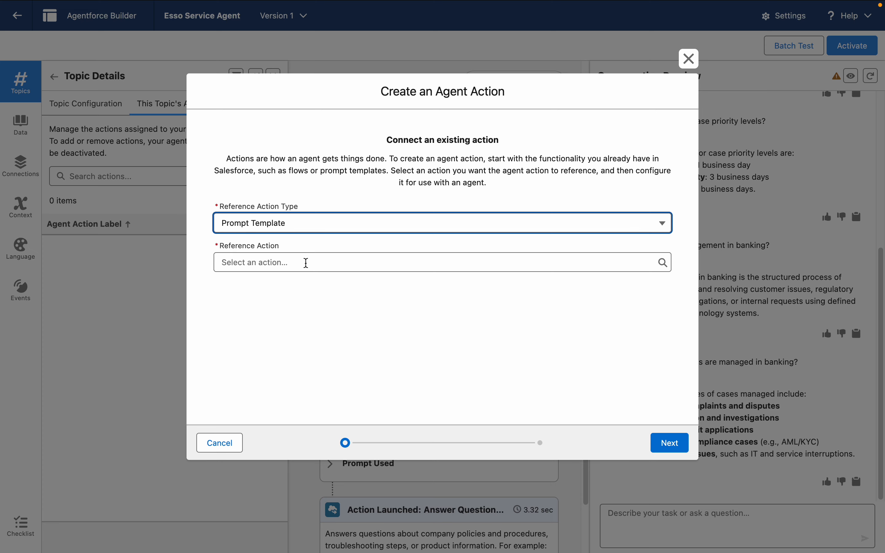
pyautogui.click(302, 263)
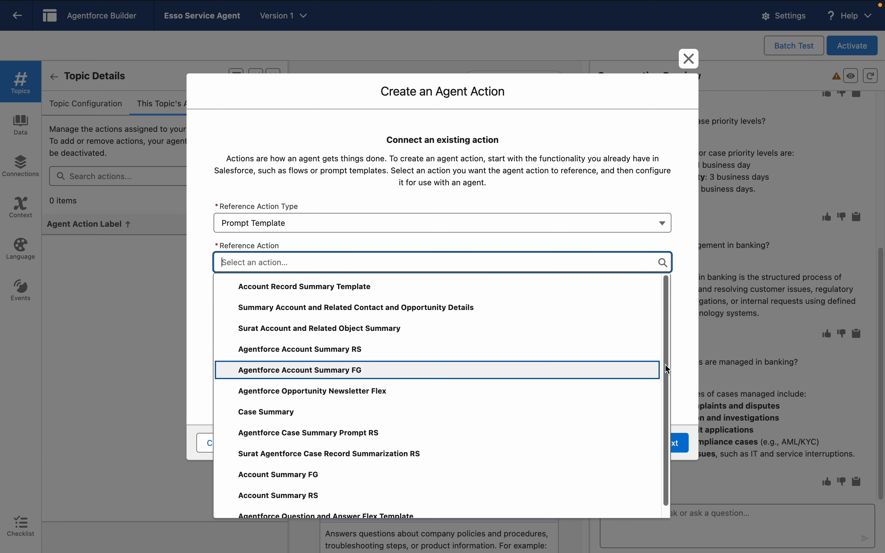
pyautogui.moveTo(666, 367); pyautogui.dragTo(671, 427)
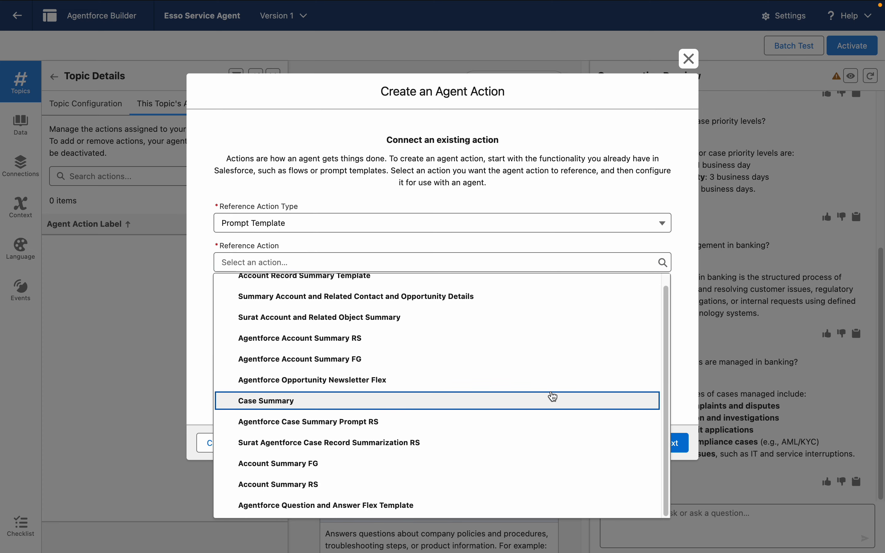
pyautogui.click(407, 506)
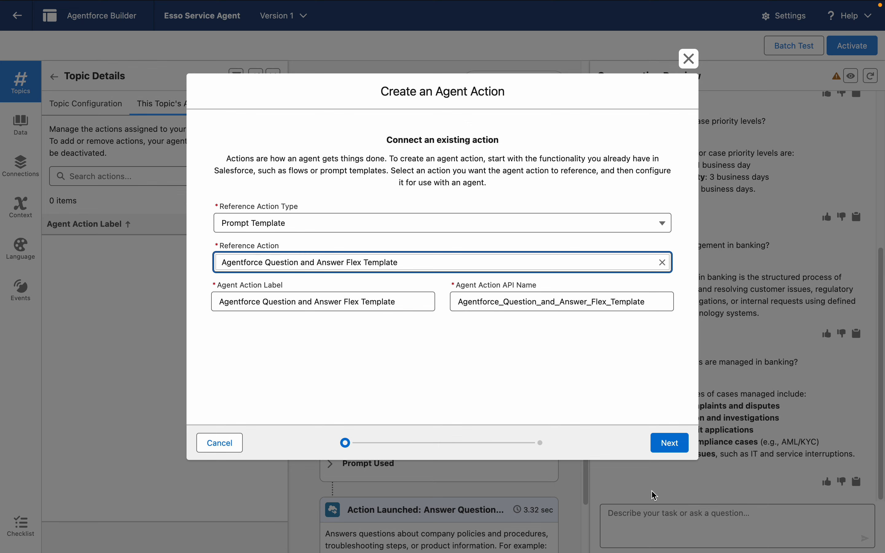
# Step: Set the agent action instructions to "It have information related to generic case management and banking related case management information."
pyautogui.click(663, 444)
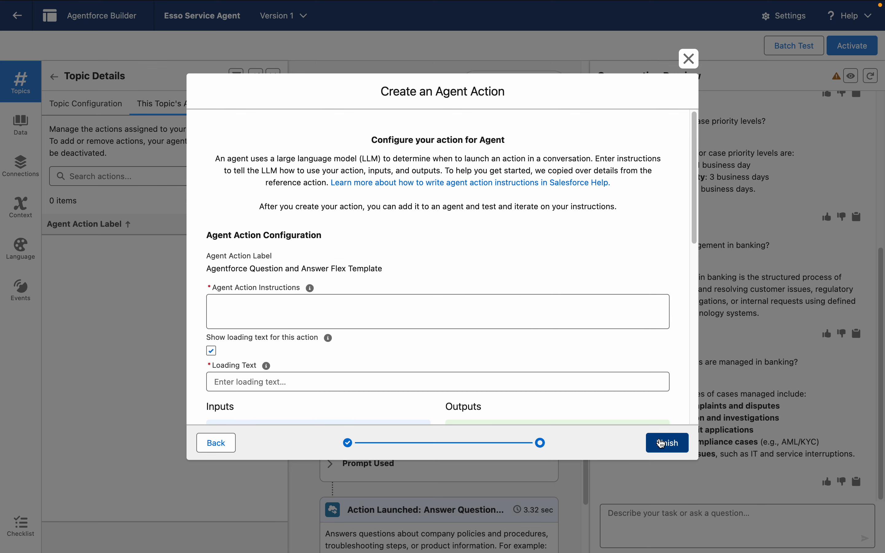
pyautogui.click(250, 319)
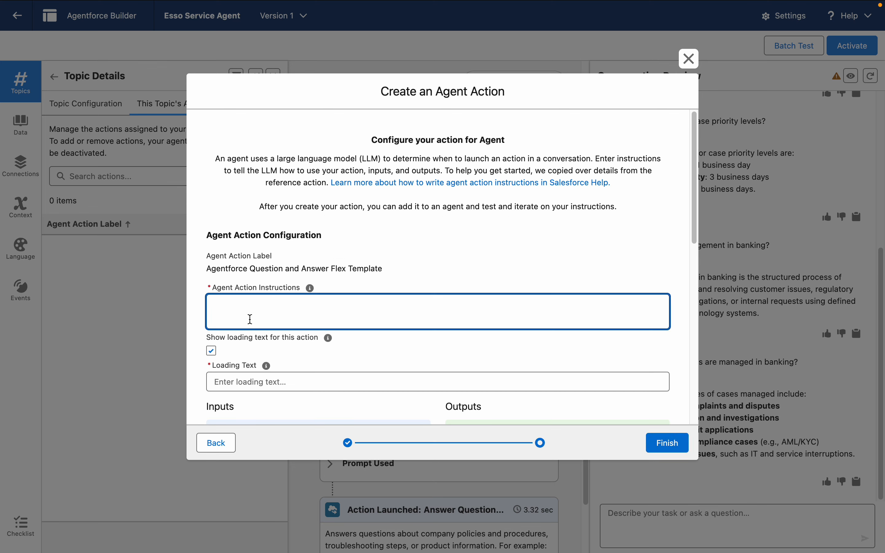
pyautogui.write('This prompt te')
pyautogui.press('super+a')
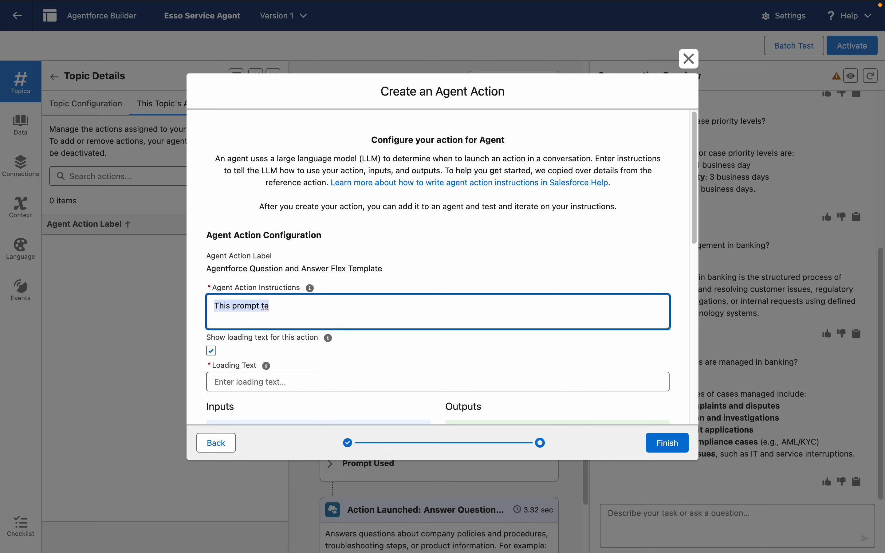
pyautogui.write('It have information relate')
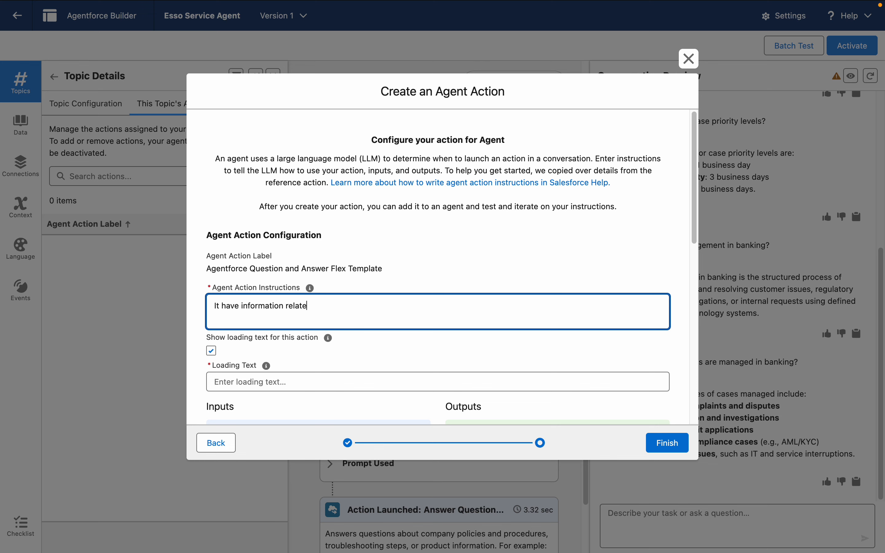
pyautogui.write('d to generic case managmen')
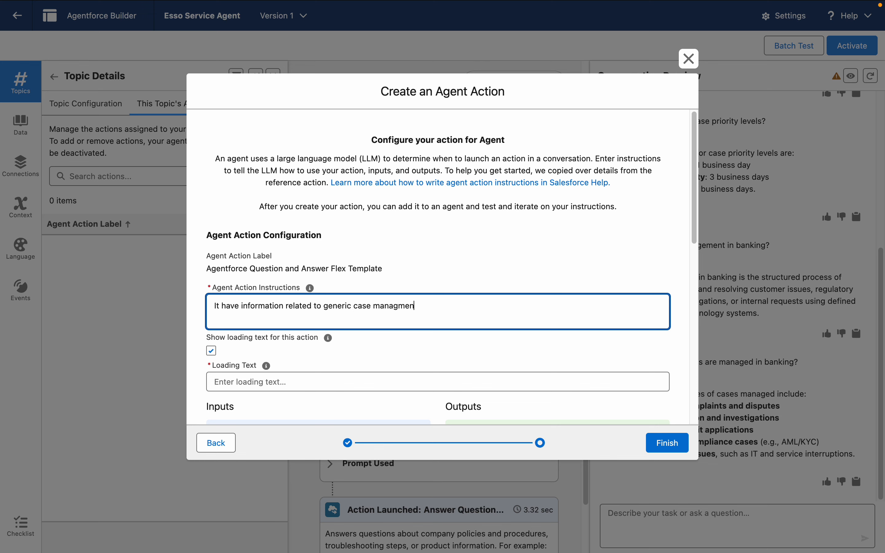
pyautogui.write('t and banking related case management i')
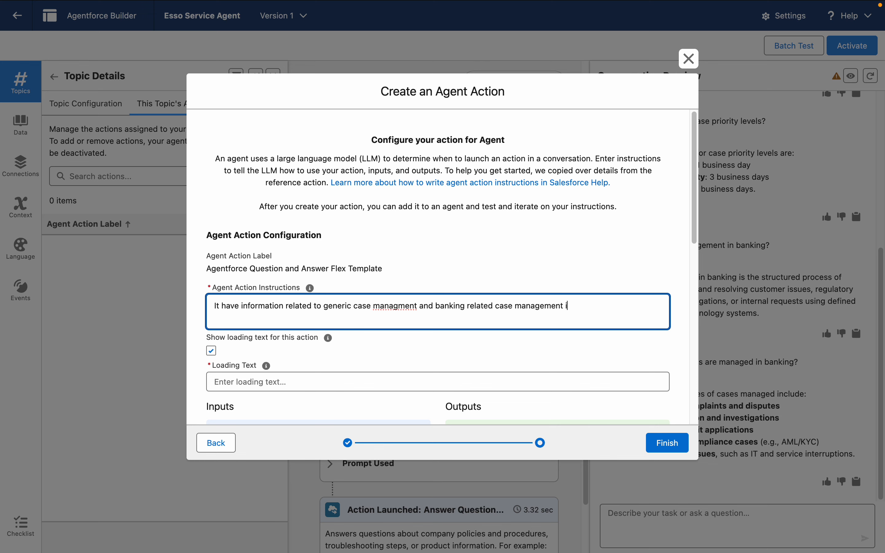
pyautogui.write('nformation.')
pyautogui.doubleClick(412, 311)
pyautogui.rightClick(413, 310)
pyautogui.click(480, 230)
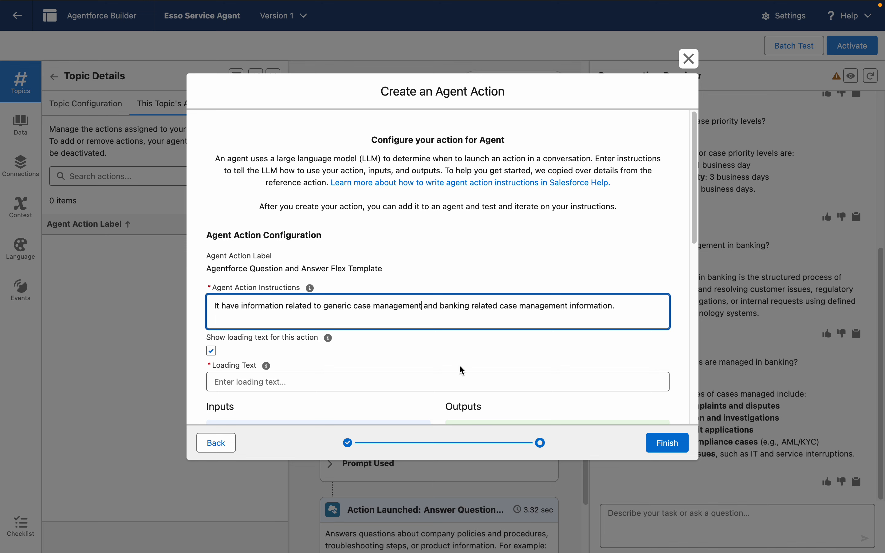
# Step: Set the loading text for the action to "Getting Answer....."
pyautogui.click(429, 381)
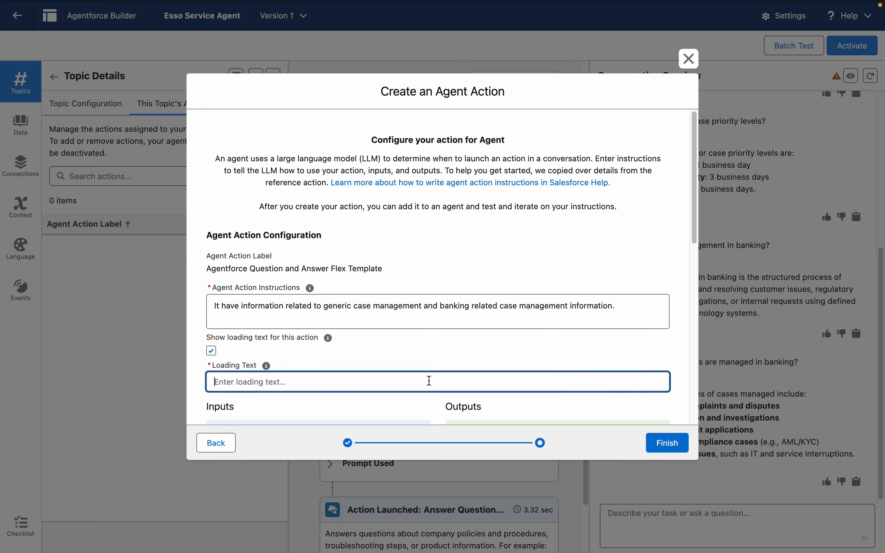
pyautogui.write('Getting Answer.....')
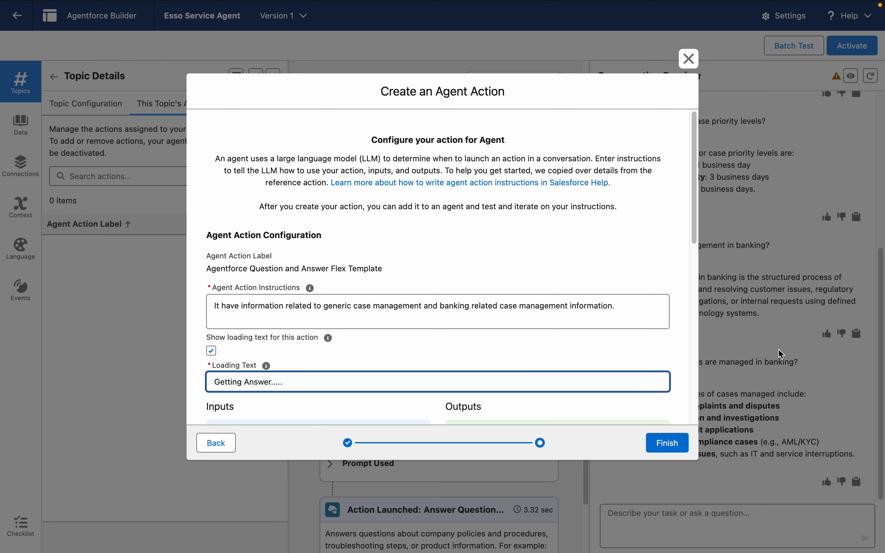
# Step: Set the Question input's instructions to "Collect the question from the user related to the Case Management." and enable collecting its data from the user
pyautogui.moveTo(696, 199); pyautogui.dragTo(701, 308)
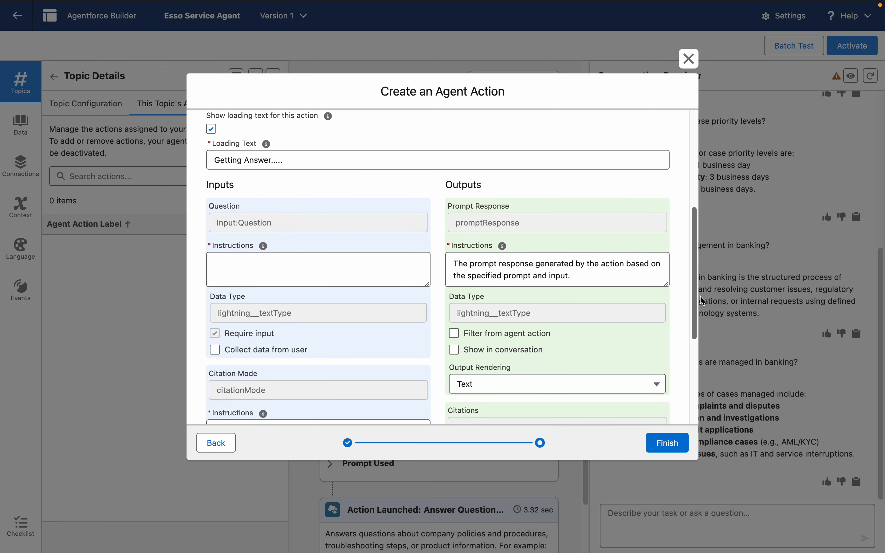
pyautogui.click(232, 265)
pyautogui.write('C')
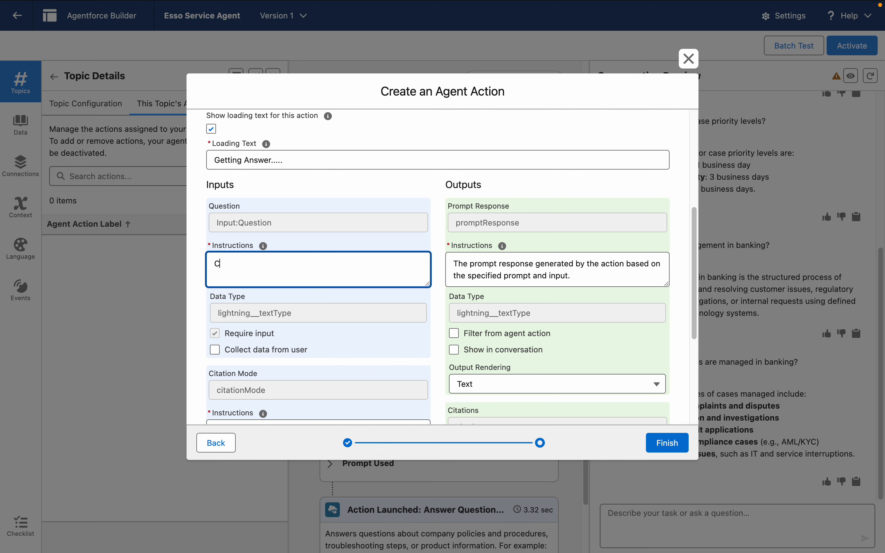
pyautogui.write('ollect the question from the user relate')
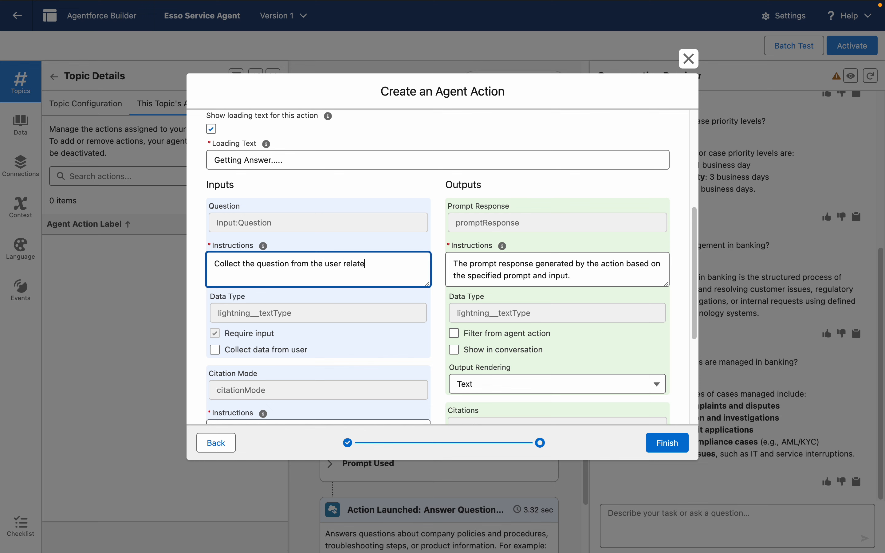
pyautogui.write('d to the Case Management.')
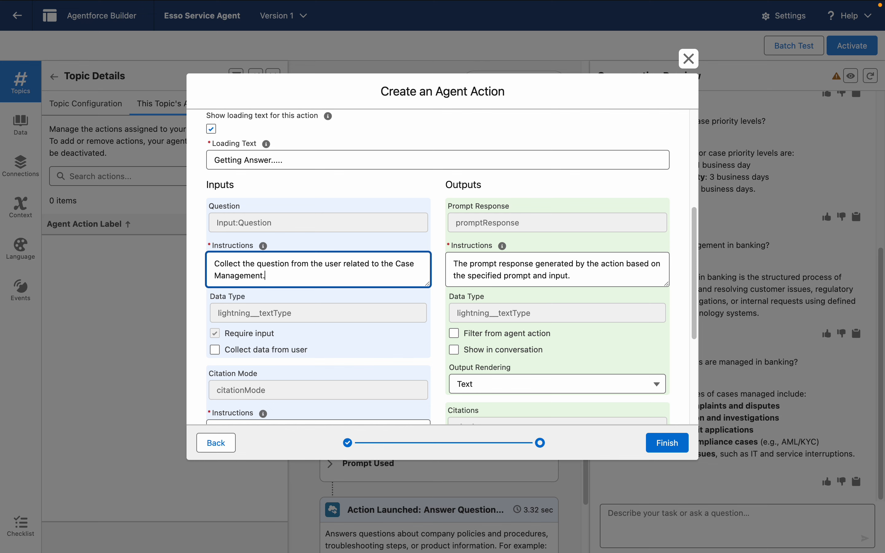
pyautogui.click(216, 351)
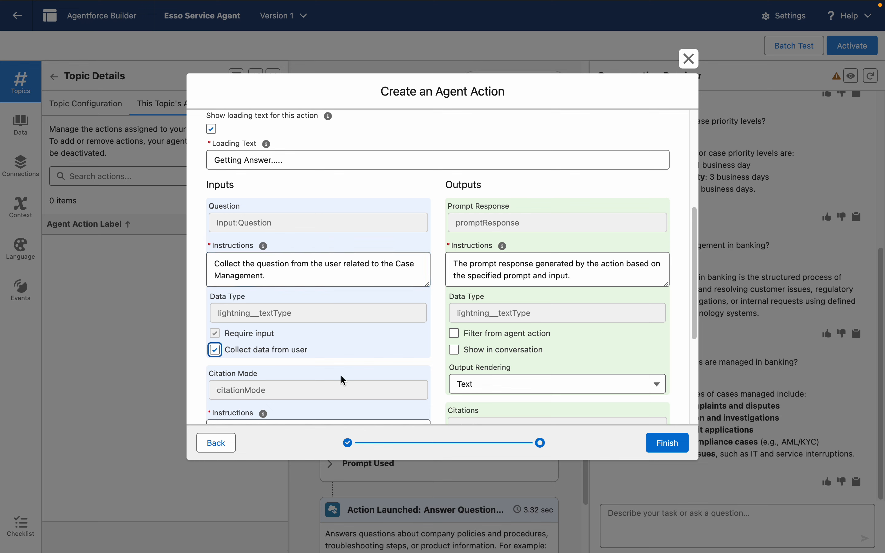
# Step: Show the Prompt Response and Citations outputs in the conversation and finish creating the agent action
pyautogui.moveTo(695, 317)
pyautogui.mouseDown()
pyautogui.moveTo(692, 408)
pyautogui.moveTo(701, 413)
pyautogui.moveTo(693, 292)
pyautogui.moveTo(692, 329)
pyautogui.mouseUp()
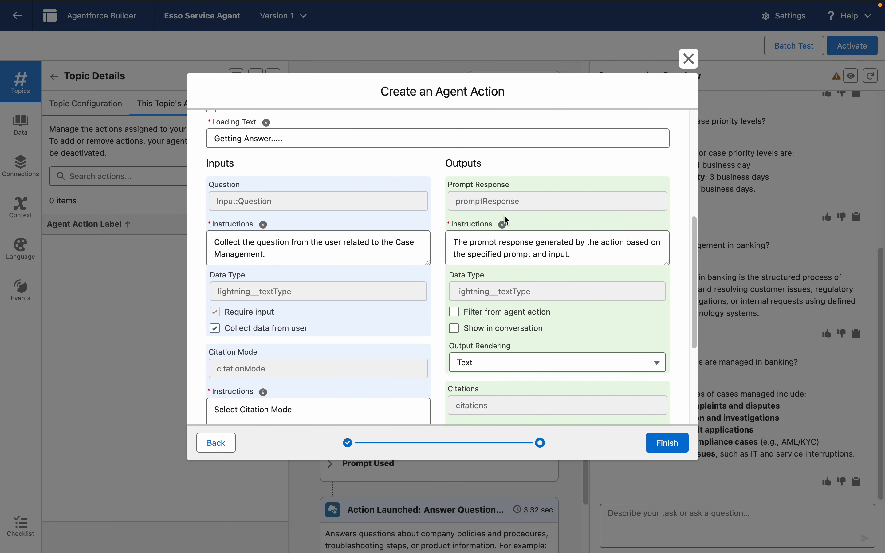
pyautogui.click(454, 328)
pyautogui.moveTo(696, 326); pyautogui.dragTo(702, 424)
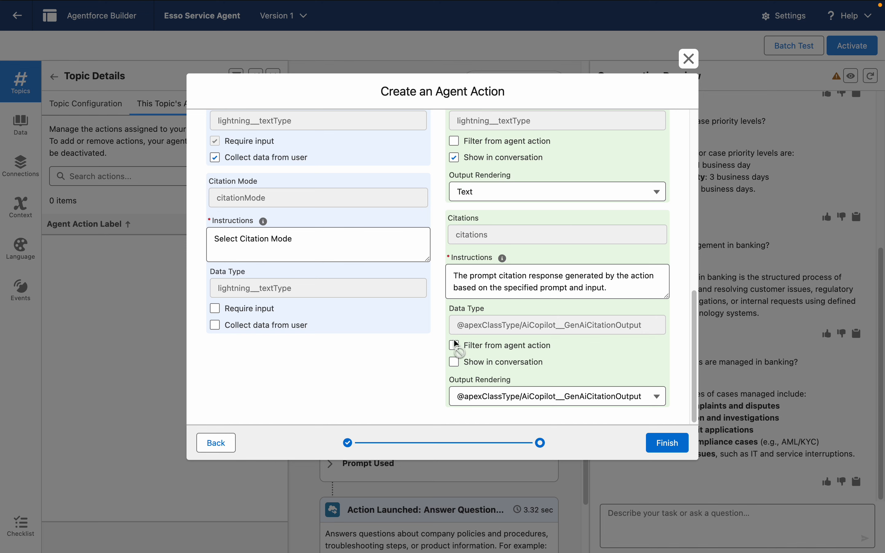
pyautogui.click(455, 362)
pyautogui.click(674, 454)
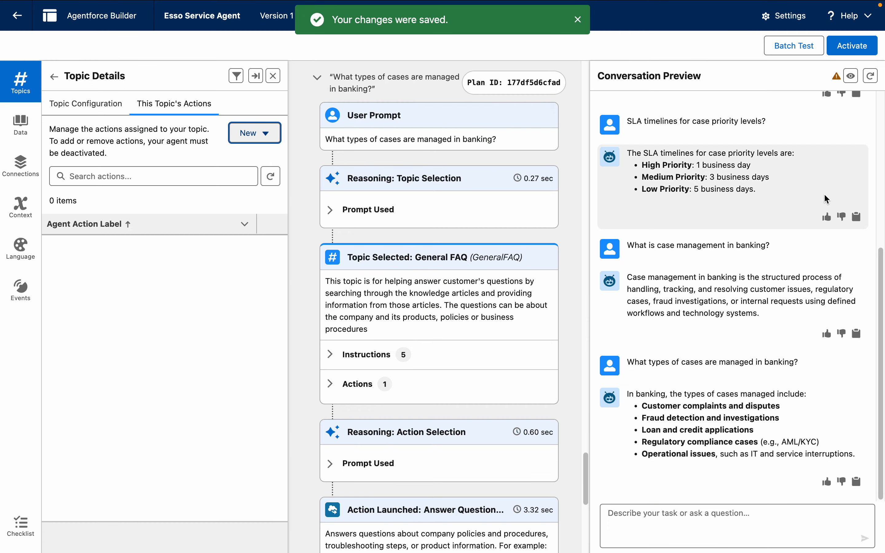
# Step: Restart the conversation preview, ask "What is case maangement", and check which topic the agent selects
pyautogui.click(870, 77)
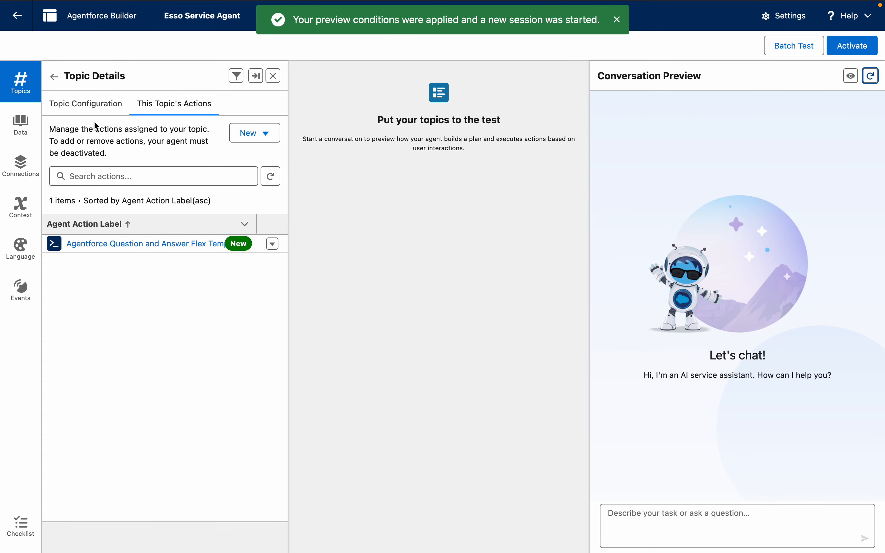
pyautogui.click(109, 115)
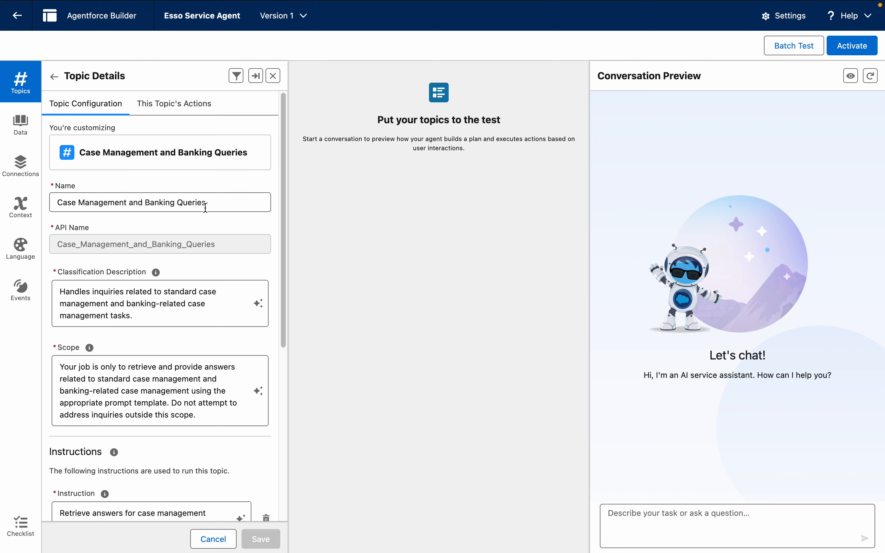
pyautogui.click(685, 538)
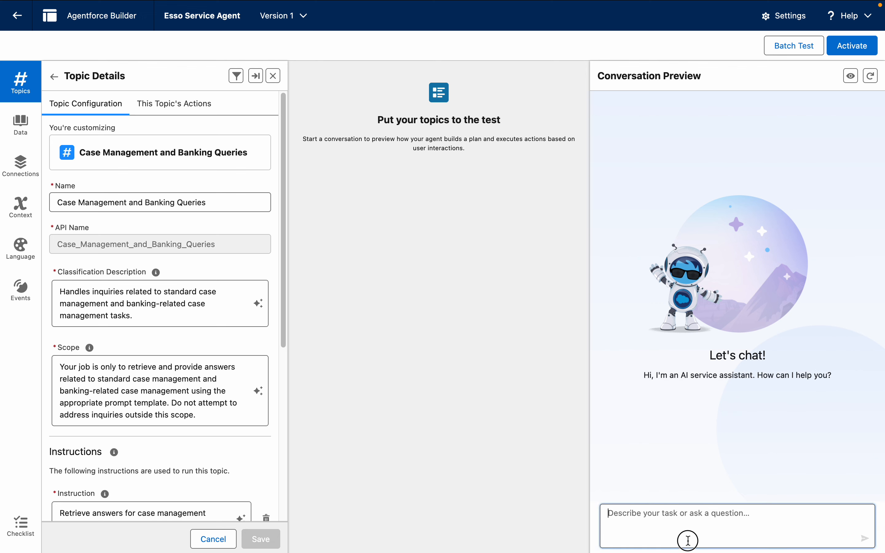
pyautogui.write('What is')
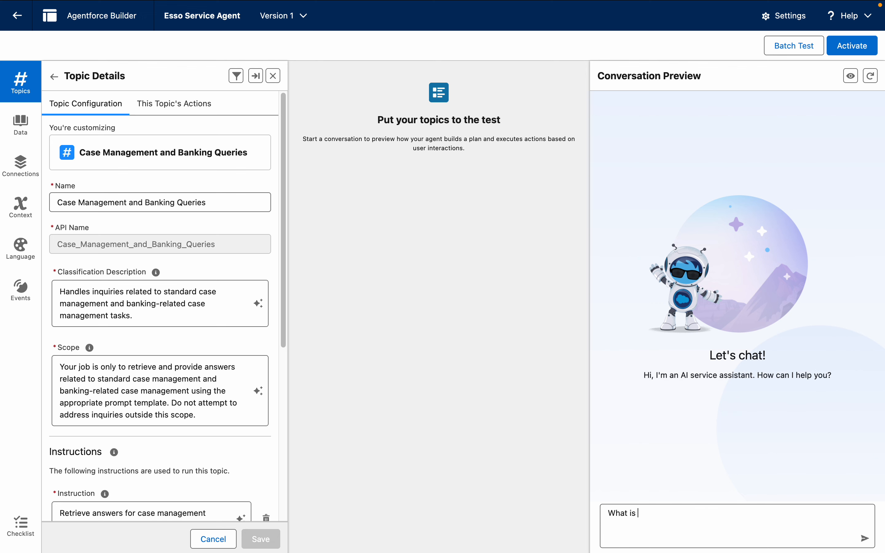
pyautogui.write(' case maangement')
pyautogui.press('Return')
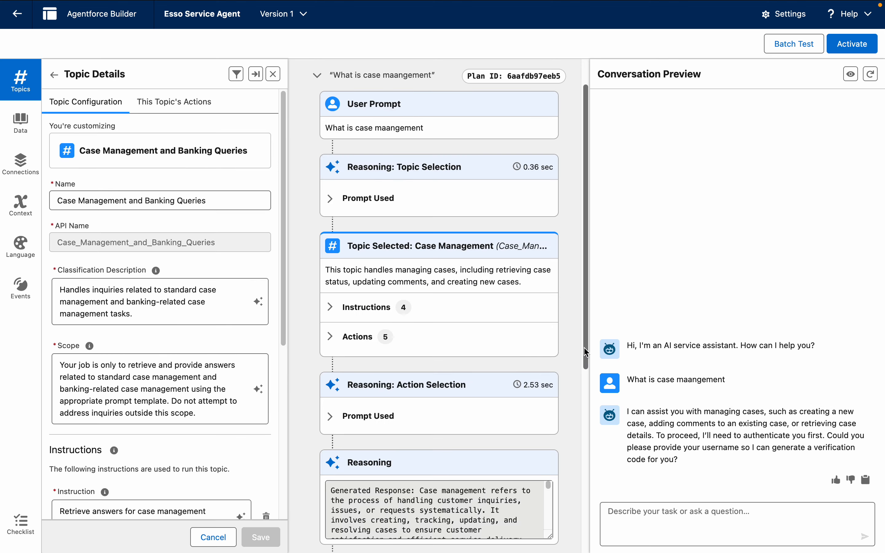
pyautogui.moveTo(585, 336)
pyautogui.mouseDown()
pyautogui.moveTo(600, 545)
pyautogui.moveTo(592, 345)
pyautogui.mouseUp()
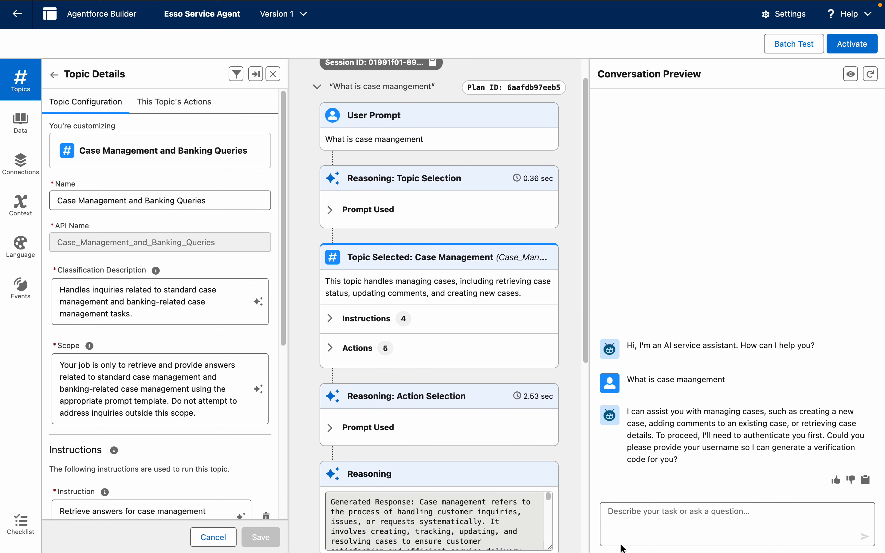
# Step: Ask the agent "What is case management lifecycle" in the conversation preview
pyautogui.click(635, 530)
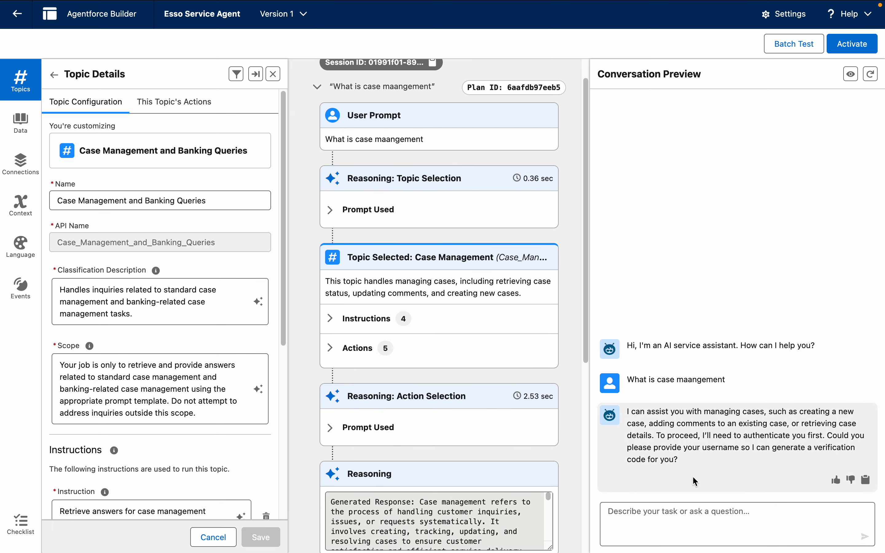
pyautogui.write('What is case ma')
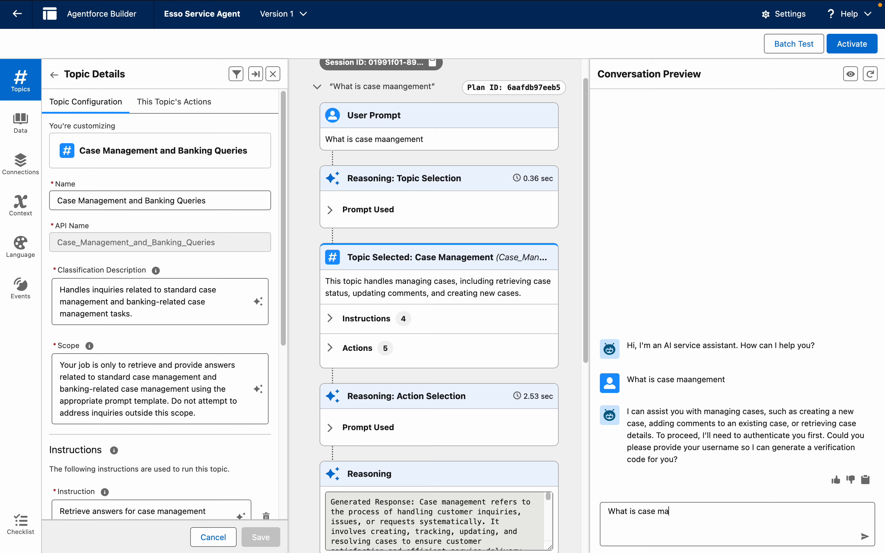
pyautogui.write('nagement lifecycle')
pyautogui.press('Return')
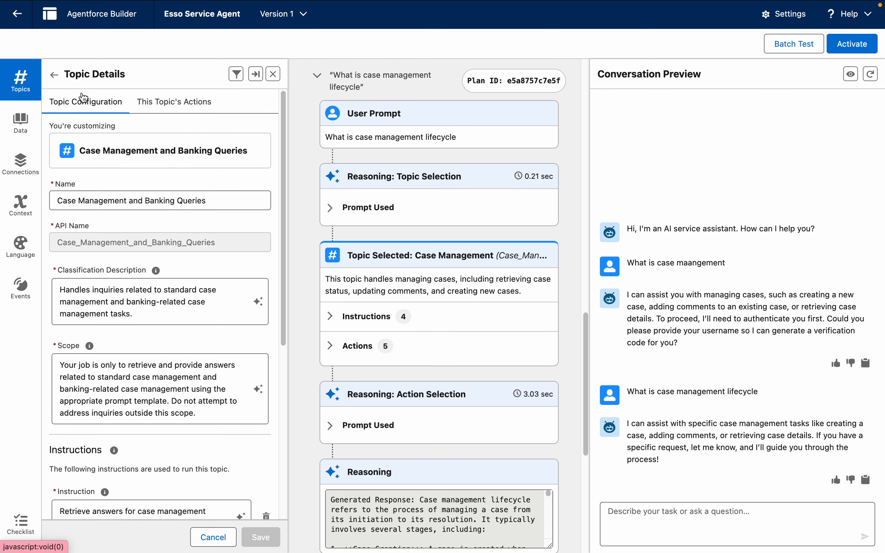
# Step: Return to the topic list and remove the Case Management topic from the agent
pyautogui.click(59, 76)
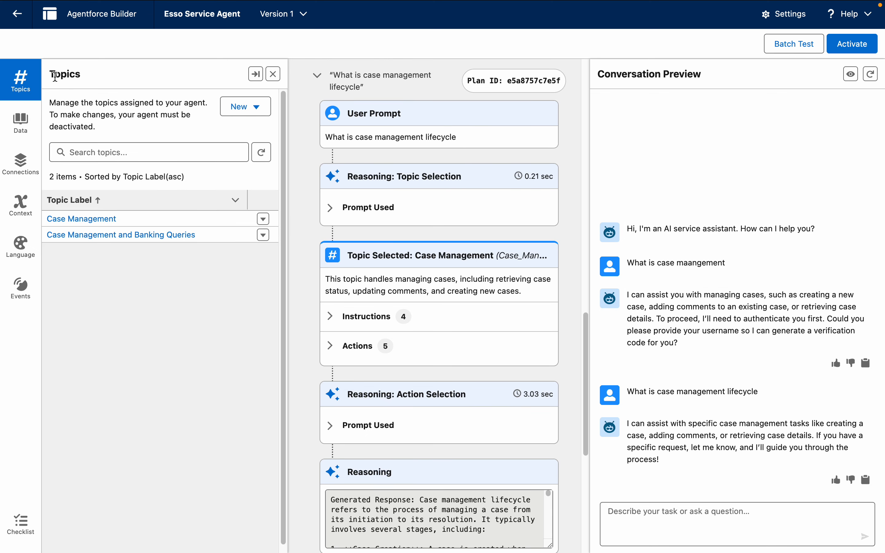
pyautogui.click(263, 224)
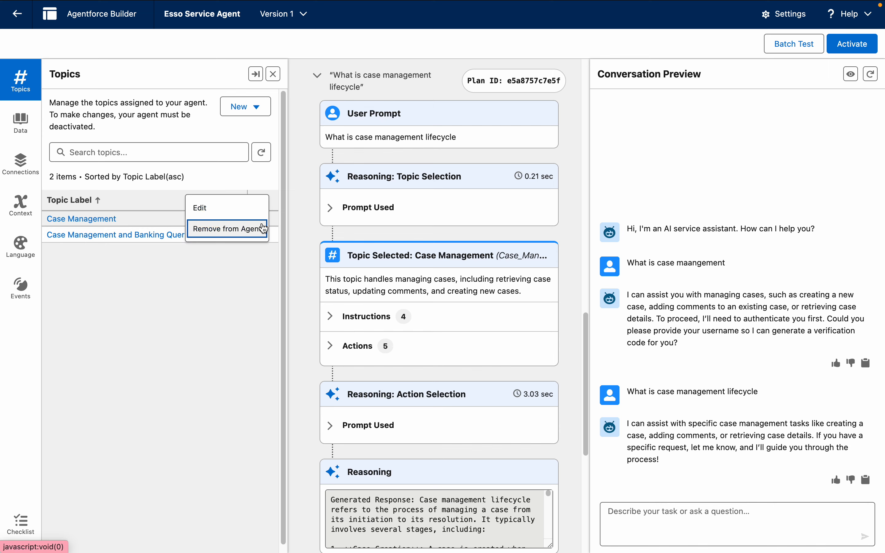
pyautogui.click(236, 229)
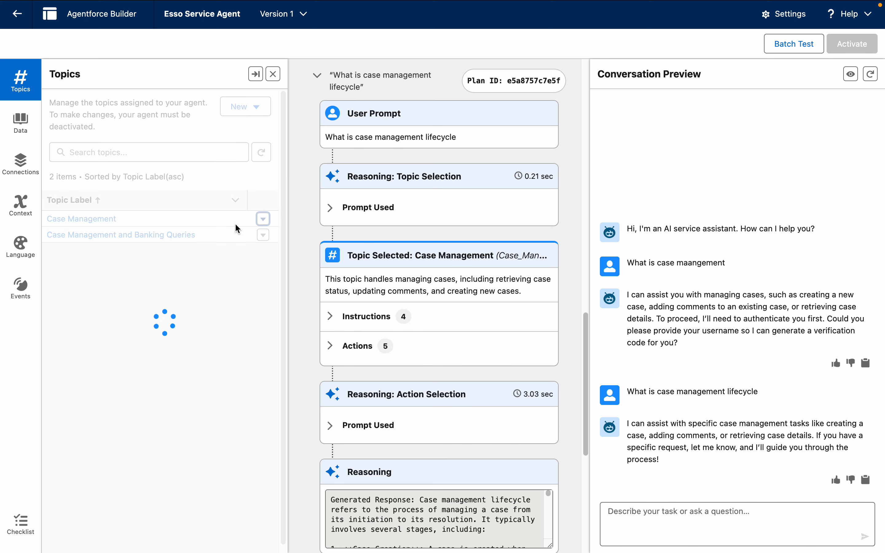
# Step: Restart the preview session, ask "What is Case management", and review the plan's selected topic, launched action and reasoning
pyautogui.click(870, 76)
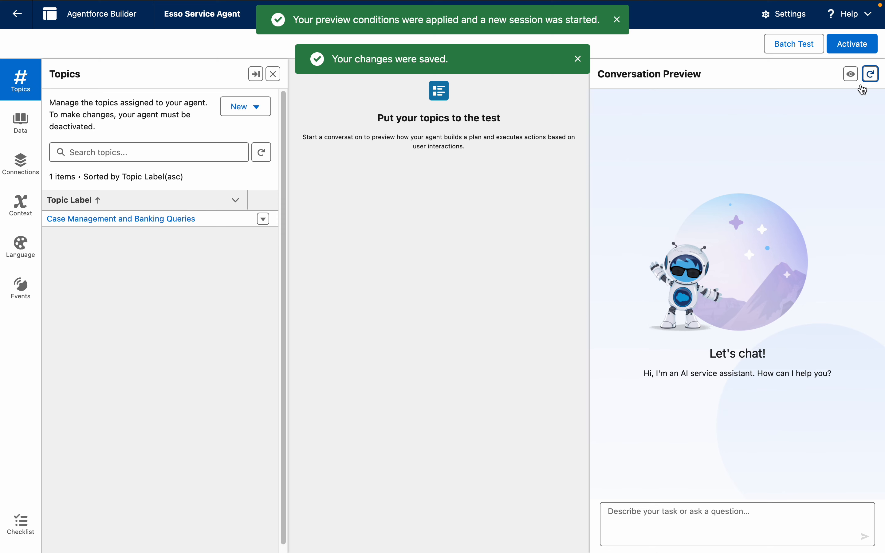
pyautogui.click(634, 522)
pyautogui.write('W')
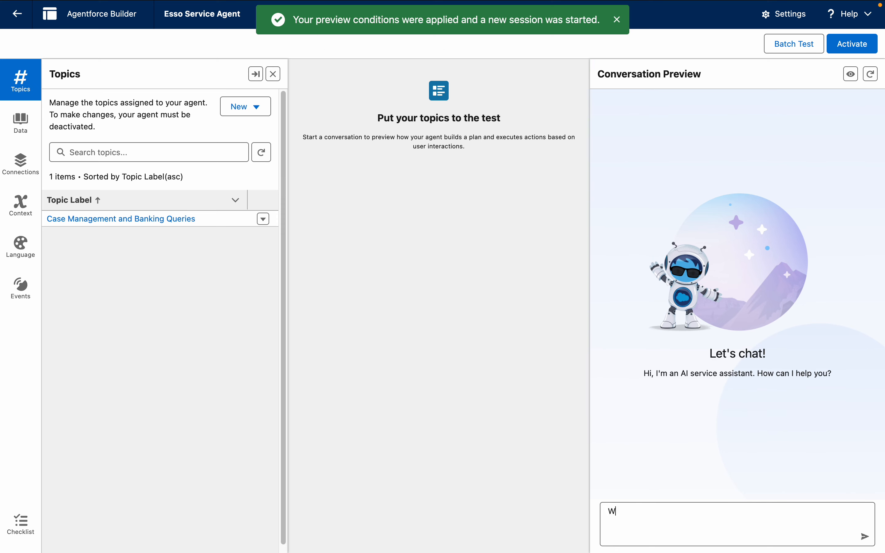
pyautogui.write('hat is Cas')
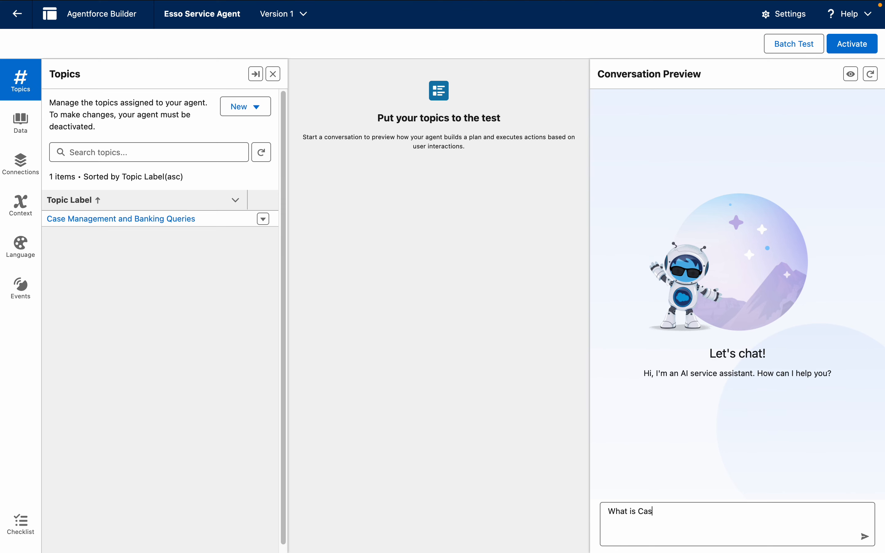
pyautogui.write('e management')
pyautogui.press('Return')
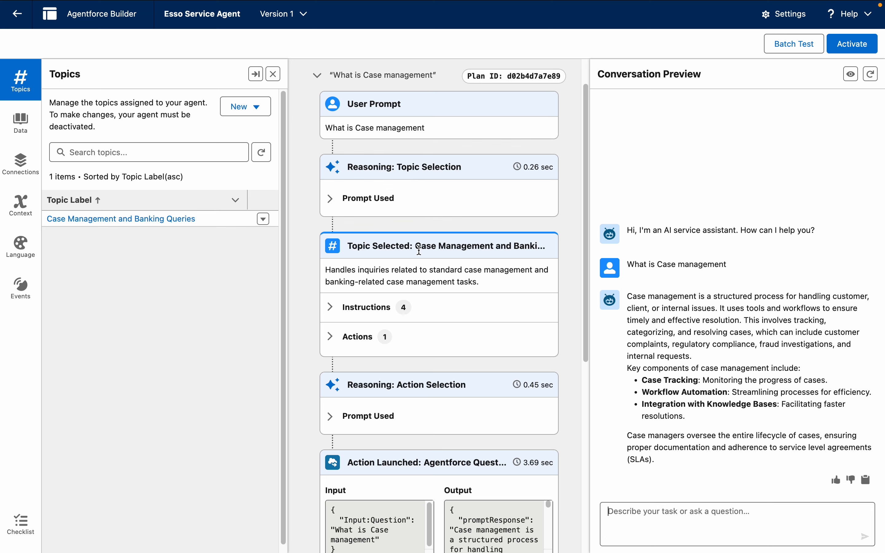
pyautogui.moveTo(586, 268); pyautogui.dragTo(586, 369)
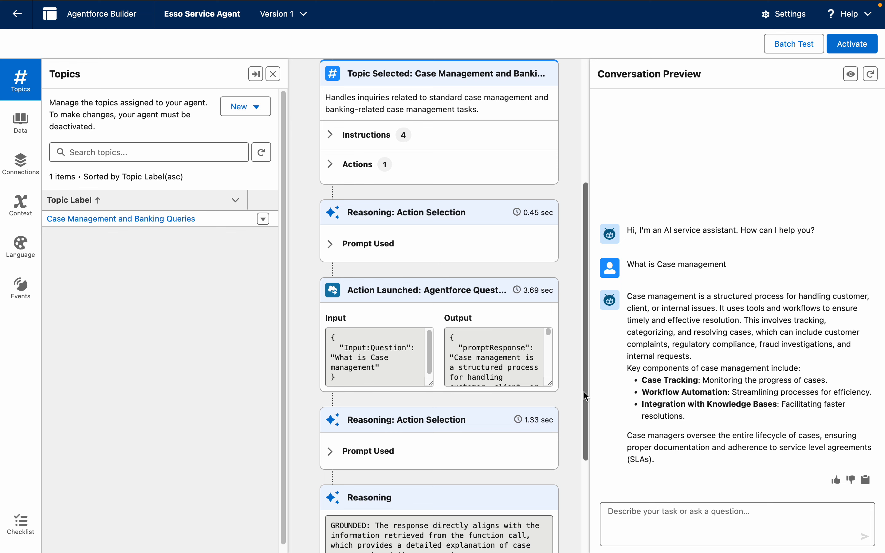
pyautogui.moveTo(586, 396); pyautogui.dragTo(582, 479)
# Step: Ask the agent "What is Case Management in Banking?" in the conversation preview and review its answer, selected topic and launched action
pyautogui.click(641, 523)
pyautogui.write('What is Case')
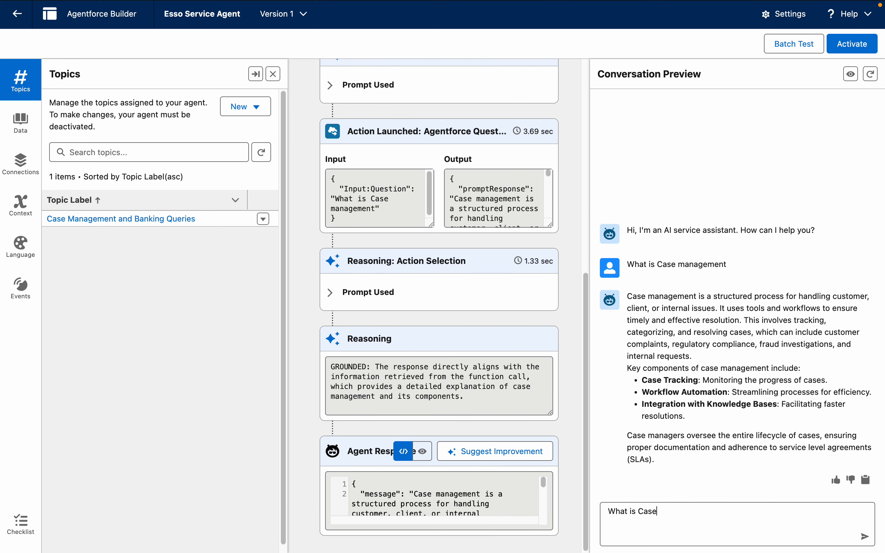
pyautogui.write(' Management in Banking?')
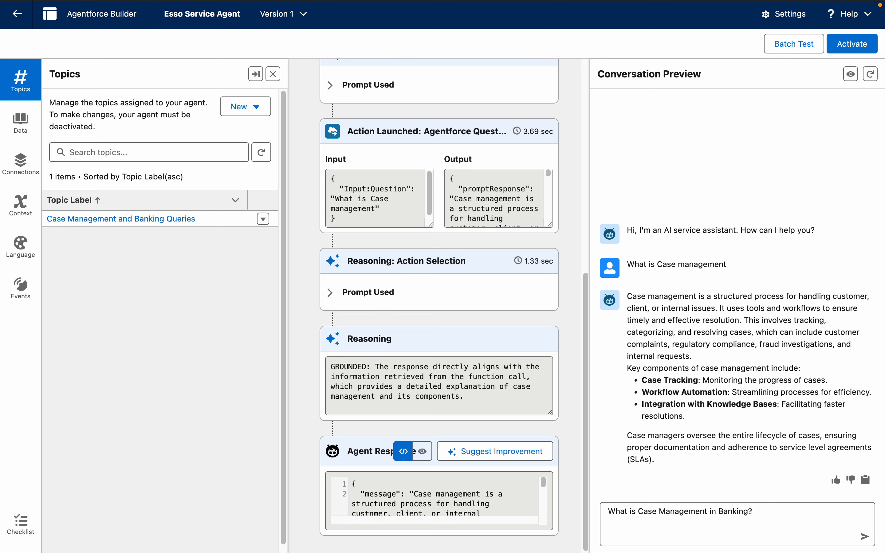
pyautogui.press('Return')
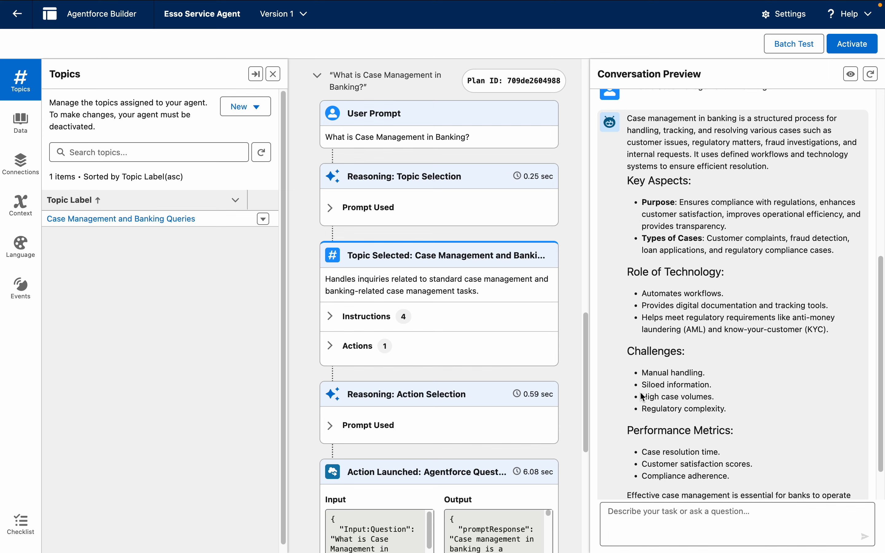
pyautogui.moveTo(879, 370); pyautogui.dragTo(883, 119)
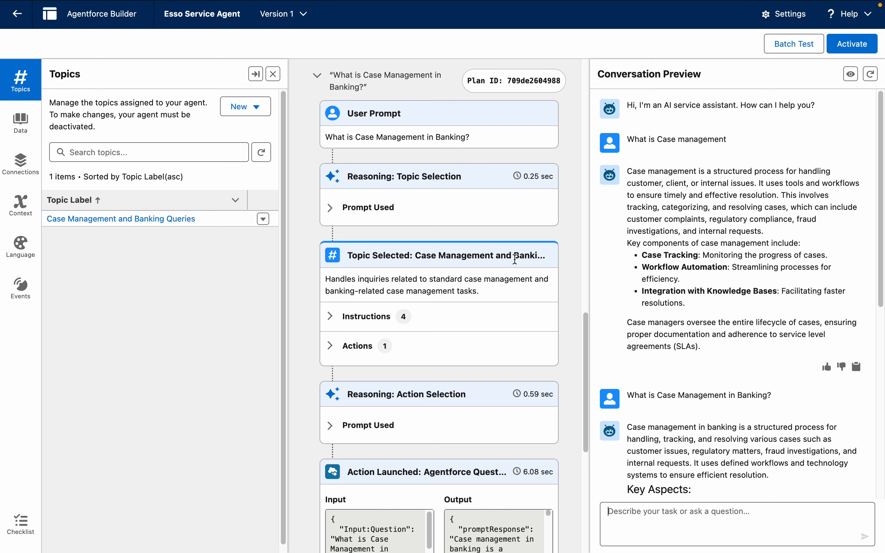
pyautogui.moveTo(424, 470); pyautogui.dragTo(705, 550)
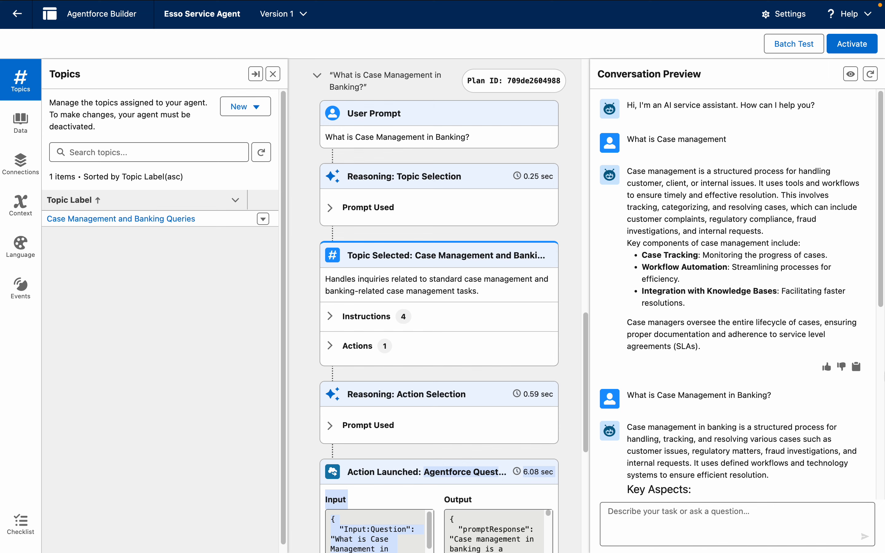
pyautogui.moveTo(881, 307); pyautogui.dragTo(879, 280)
# Step: Ask the agent "What is case management lifecycle?" in the same preview session
pyautogui.click(703, 523)
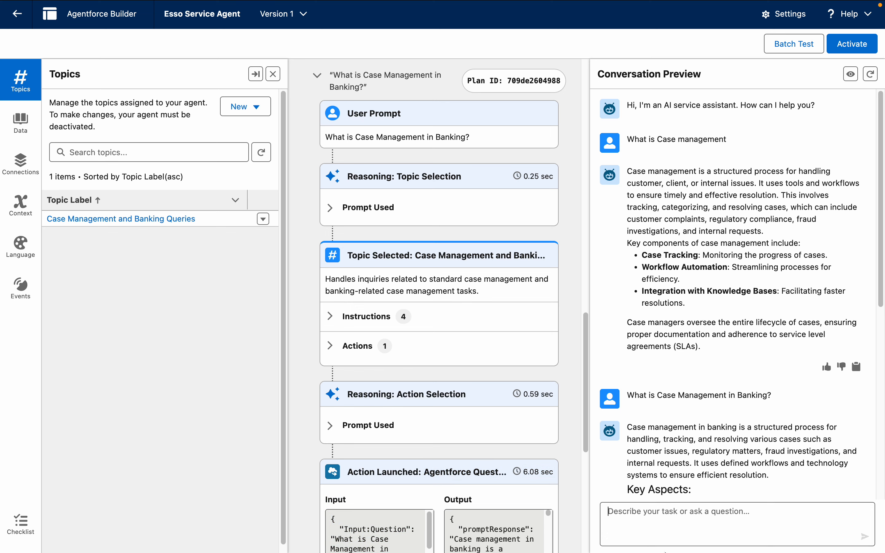
pyautogui.write('What is c')
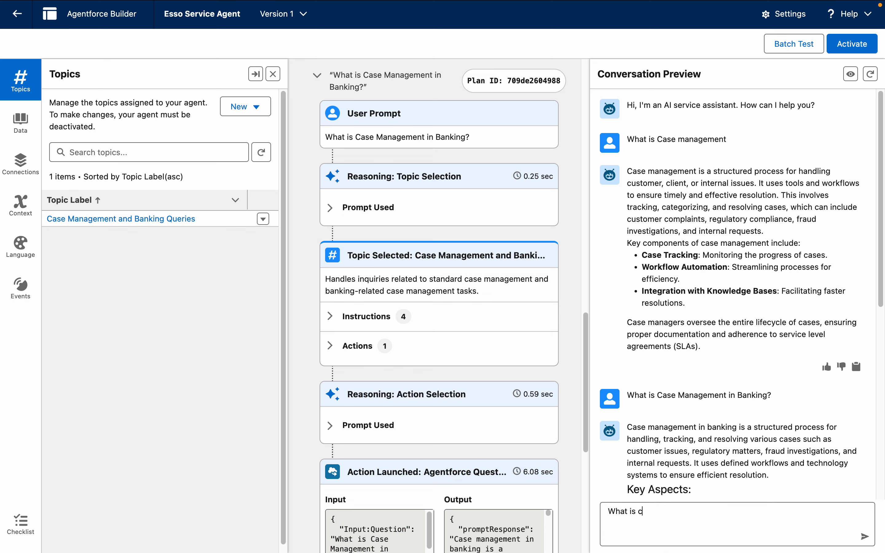
pyautogui.write('ase management lifecyc')
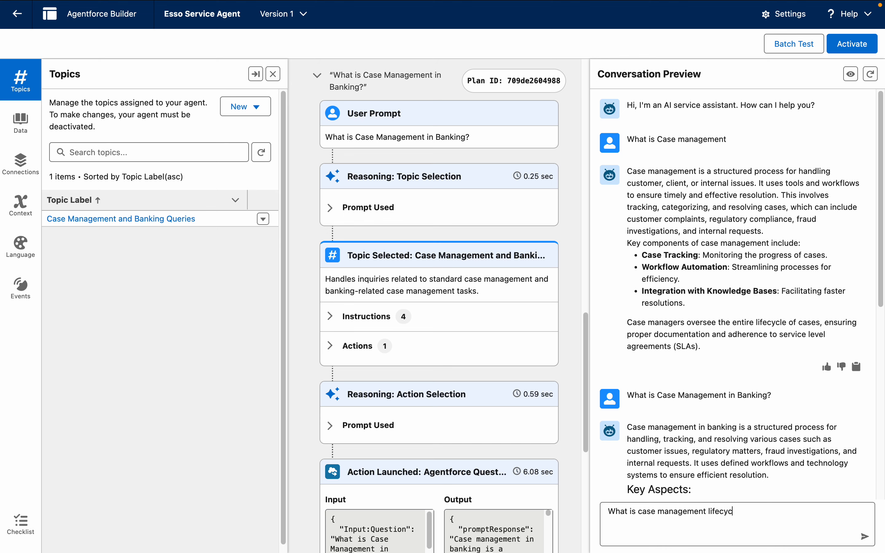
pyautogui.write('le?')
pyautogui.press('Return')
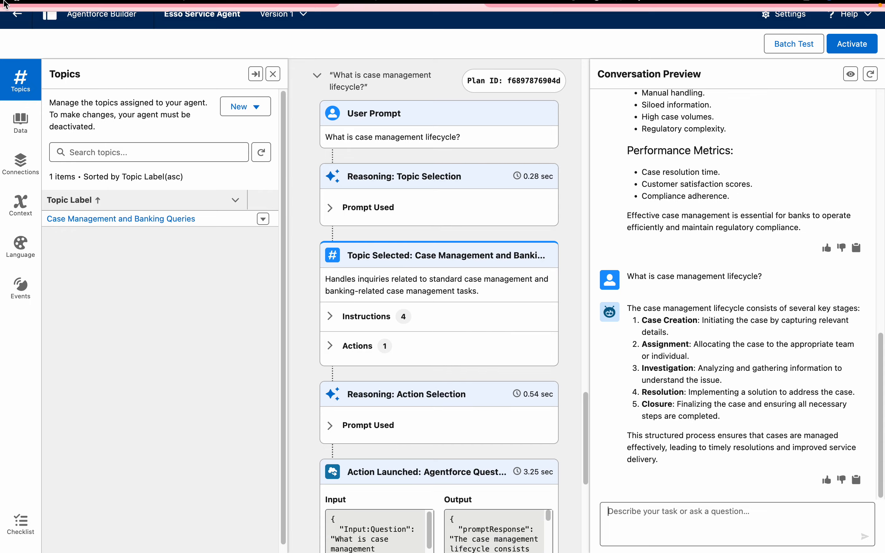
# Step: Leave the full-screen browser, put away Case_Management_Banking_FAQ.pdf and open the Case Management knowledge-based FAQ PDF from the untitled folder
pyautogui.click(38, 32)
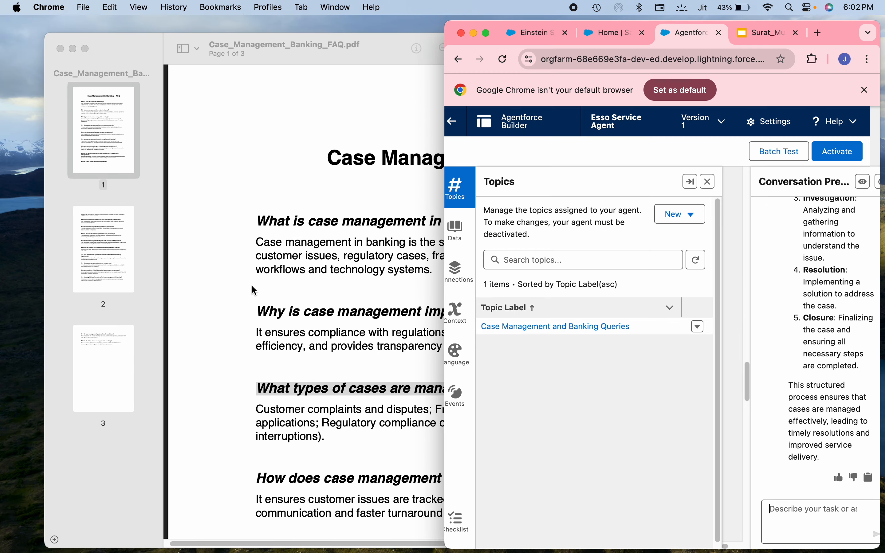
pyautogui.click(262, 273)
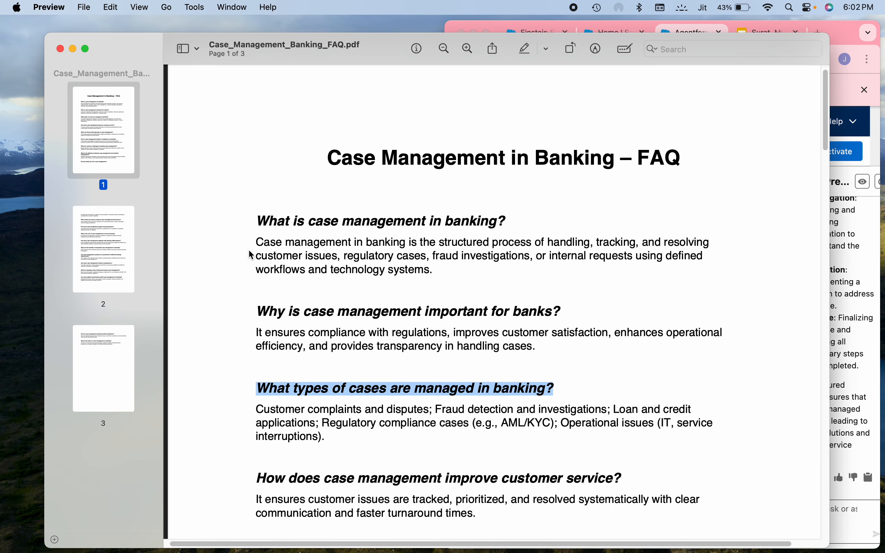
pyautogui.click(73, 49)
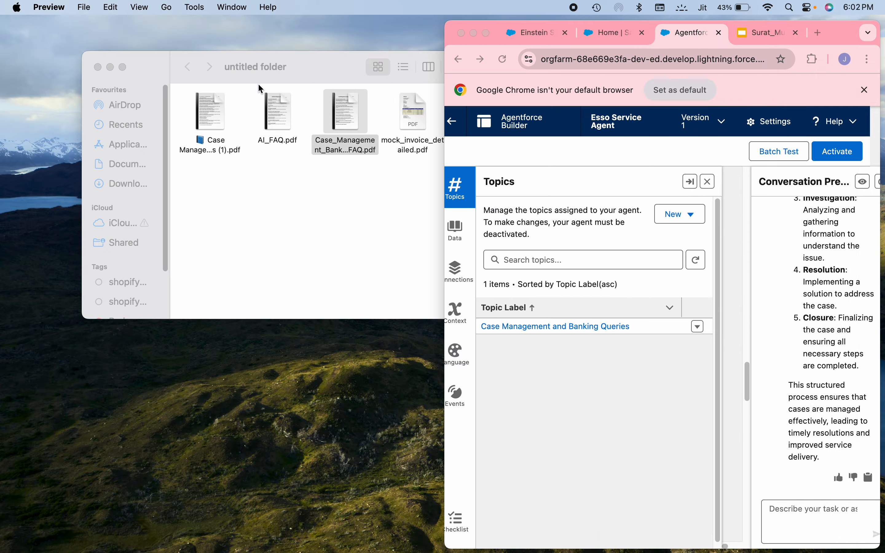
pyautogui.doubleClick(210, 117)
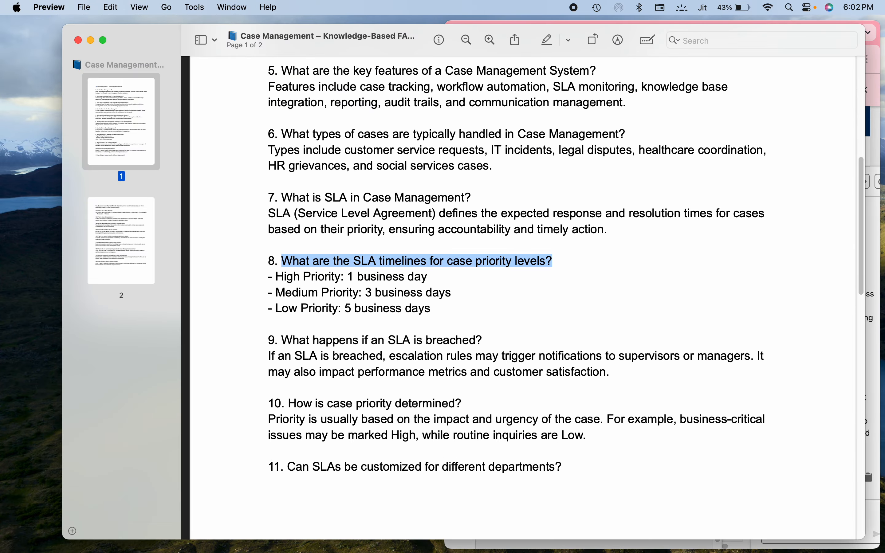
# Step: Compare the Case Lifecycle entry, copy the question "8. What are the SLA timelines for case priority levels?" from the PDF and minimize it
pyautogui.click(858, 260)
pyautogui.moveTo(859, 263); pyautogui.dragTo(862, 346)
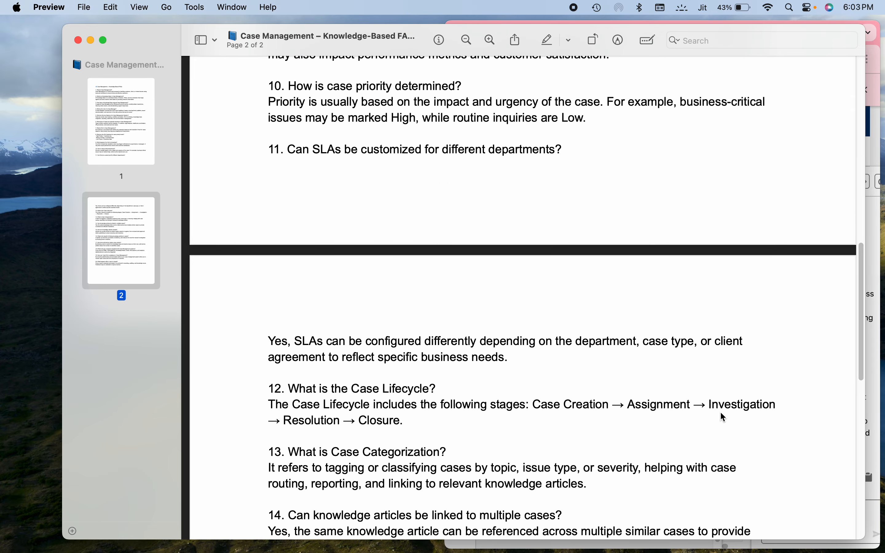
pyautogui.moveTo(860, 360); pyautogui.dragTo(861, 266)
pyautogui.click(498, 322)
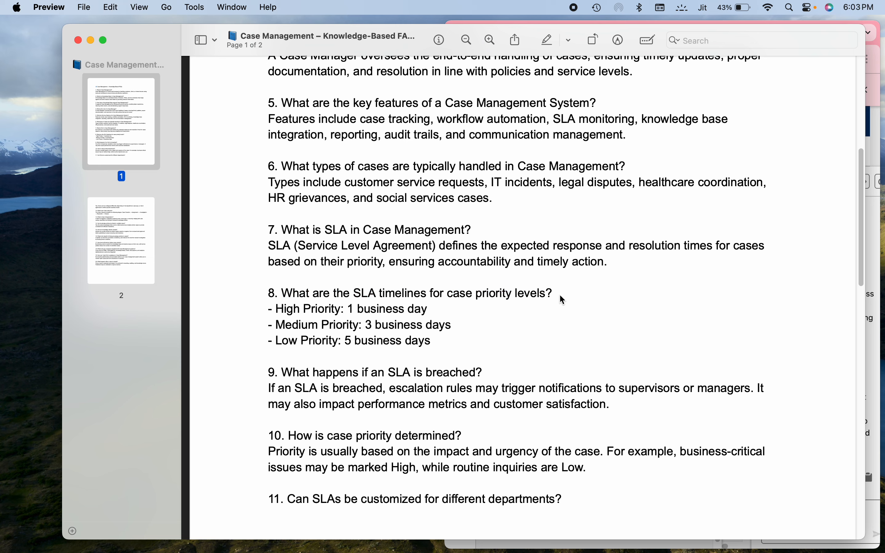
pyautogui.moveTo(559, 295); pyautogui.dragTo(260, 291)
pyautogui.press('super+c')
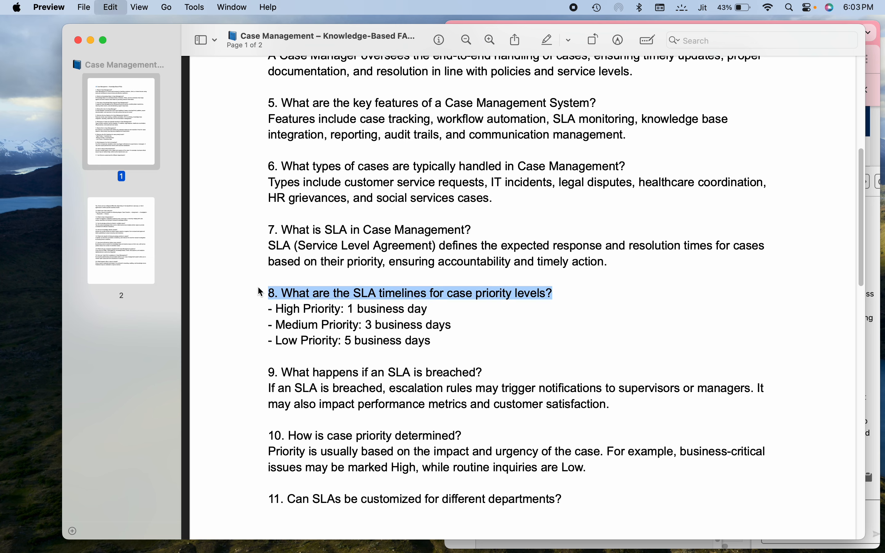
pyautogui.click(91, 40)
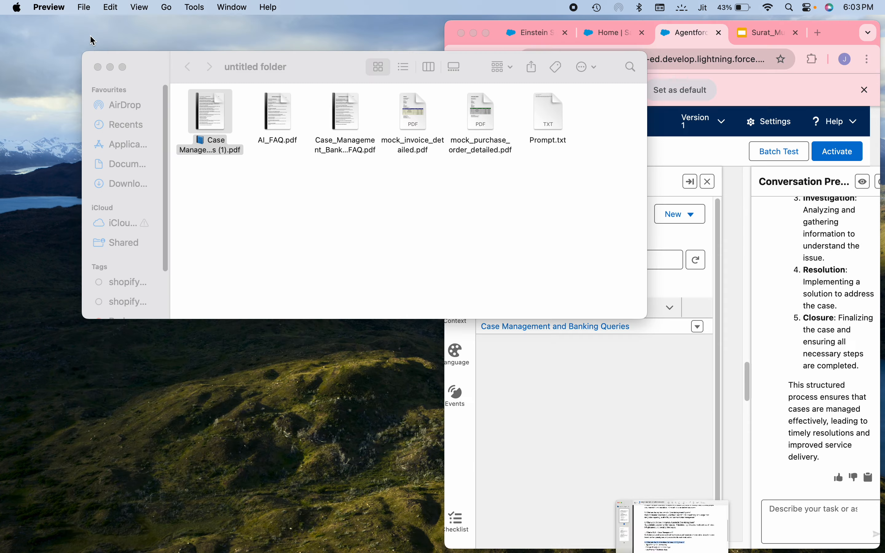
# Step: Switch back to Agentforce Builder in full screen and send the copied SLA timelines question to the agent in the conversation preview
pyautogui.click(486, 33)
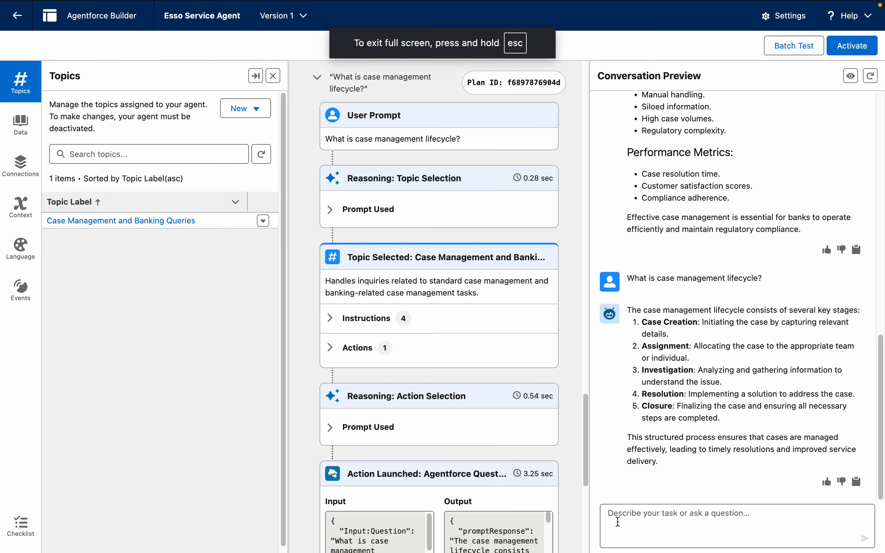
pyautogui.click(617, 522)
pyautogui.press('super+v')
pyautogui.press('Return')
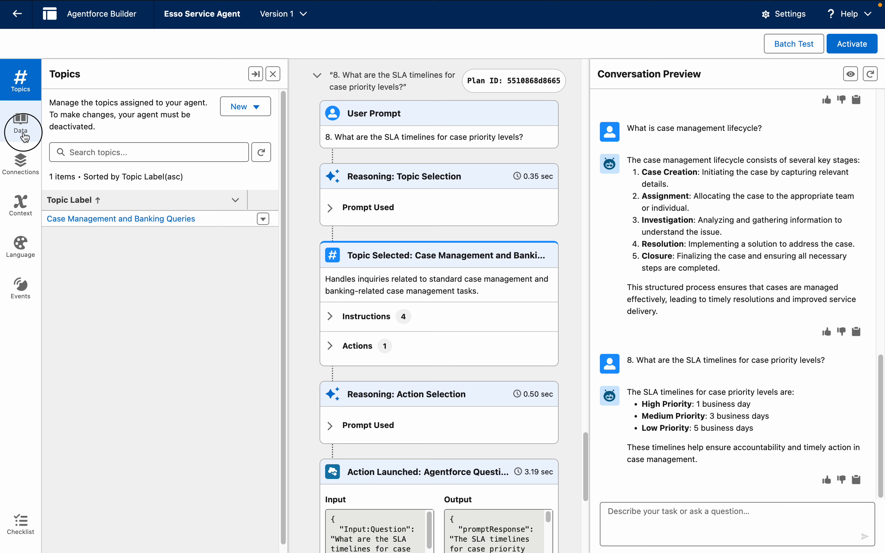
# Step: Assign the Frequently Asked Question and Answers Library as the agent's data library and save the change
pyautogui.click(21, 123)
pyautogui.click(168, 143)
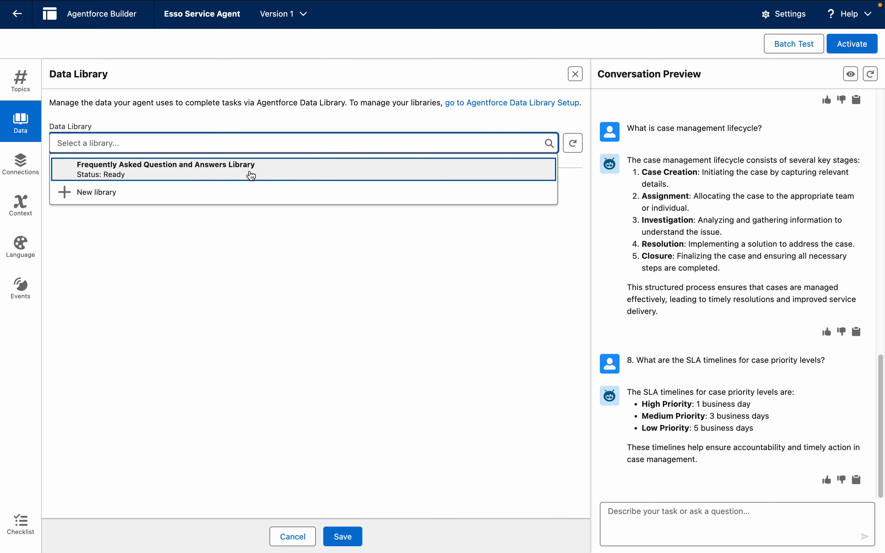
pyautogui.click(252, 175)
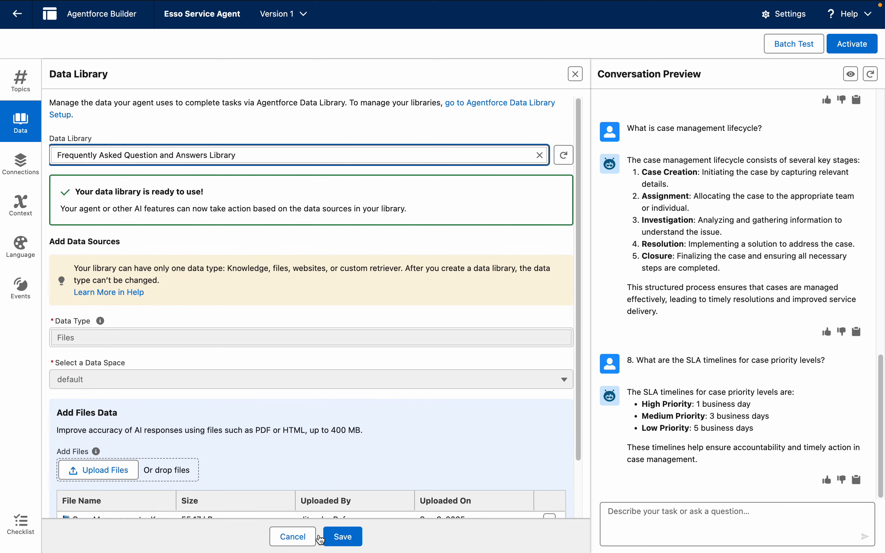
pyautogui.click(351, 536)
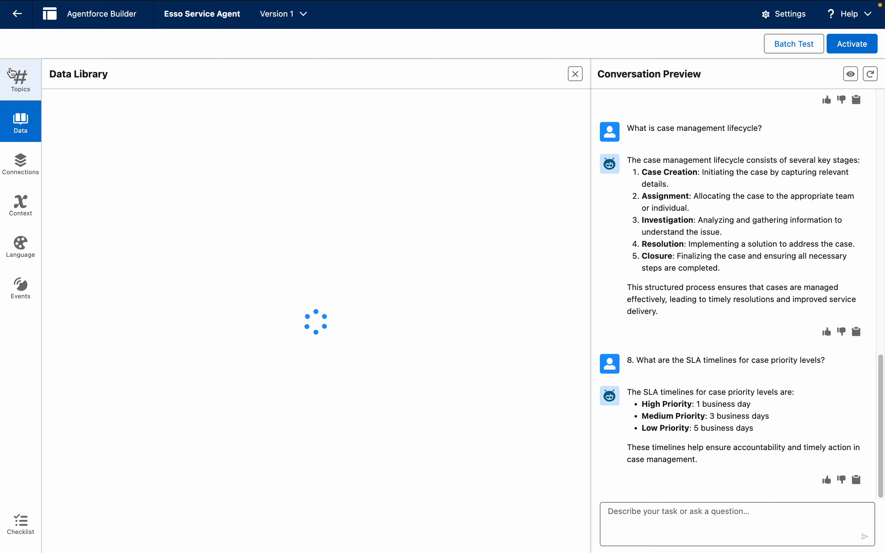
# Step: Return to the topic list and remove the Case Management and Banking Queries topic from the agent
pyautogui.click(17, 73)
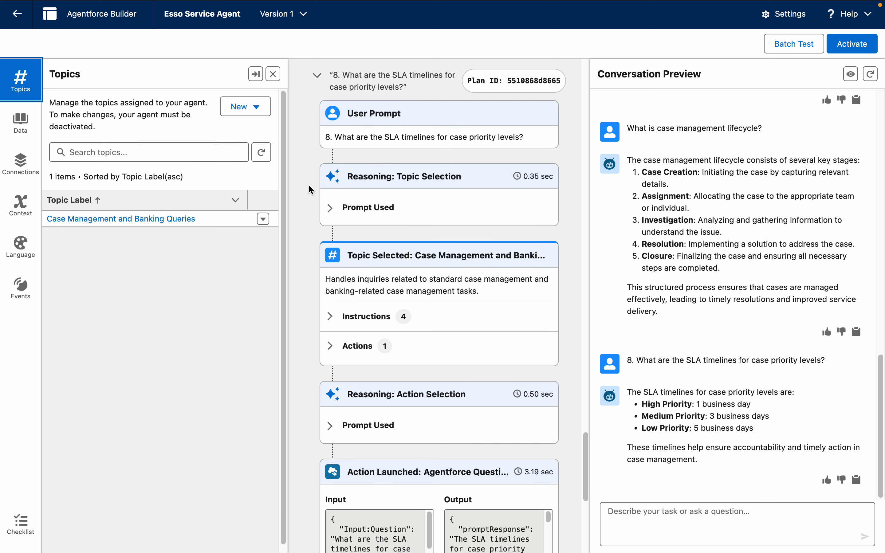
pyautogui.click(264, 220)
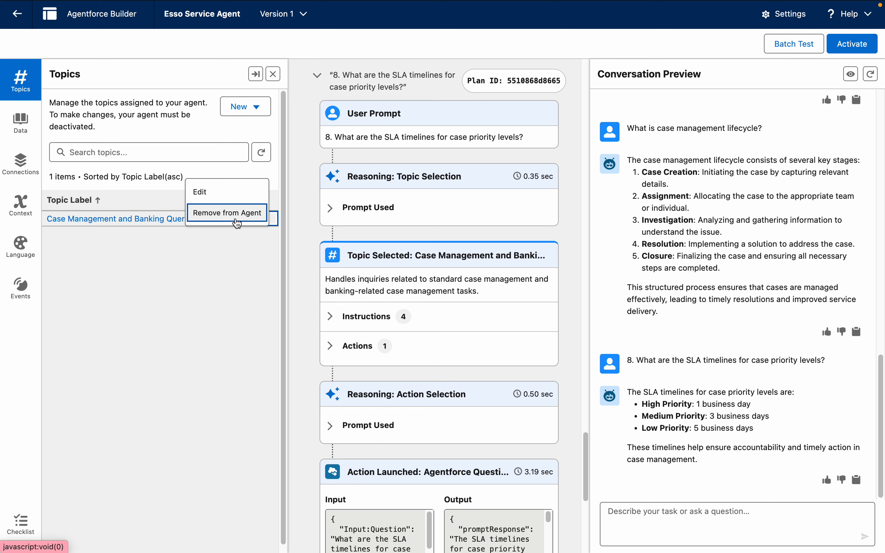
pyautogui.click(233, 223)
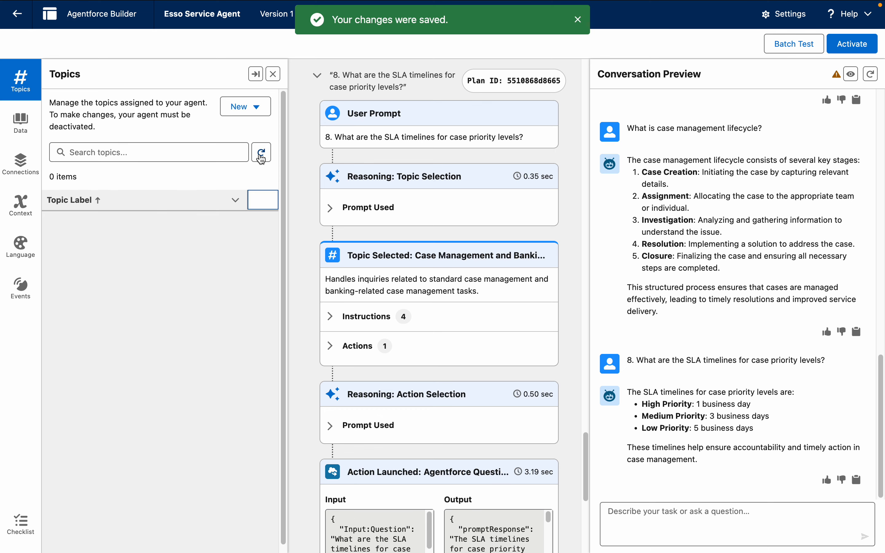
# Step: Add the standard Case Management topic to the agent from the Asset Library
pyautogui.click(257, 111)
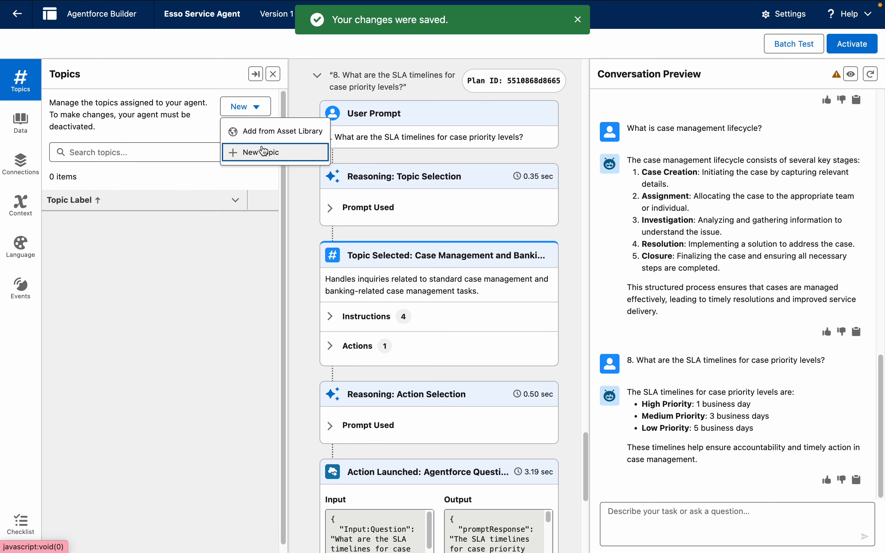
pyautogui.click(261, 131)
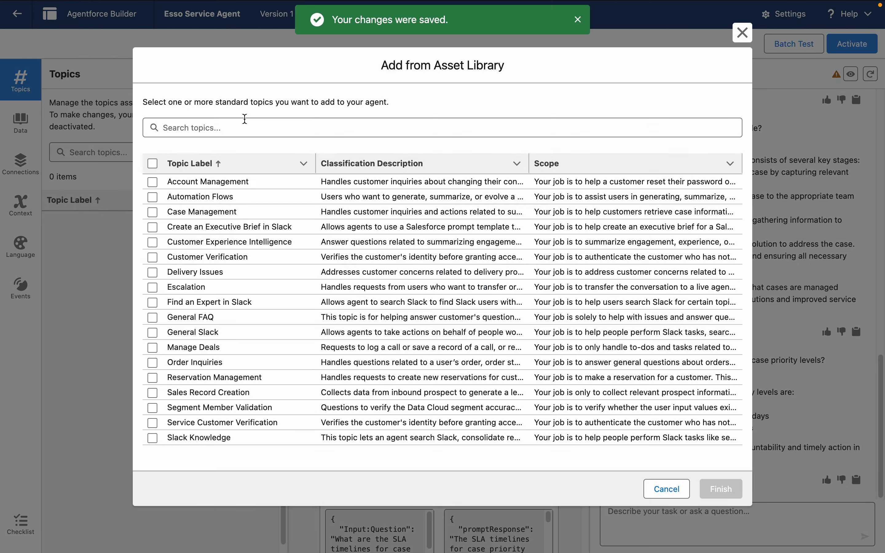
pyautogui.click(152, 211)
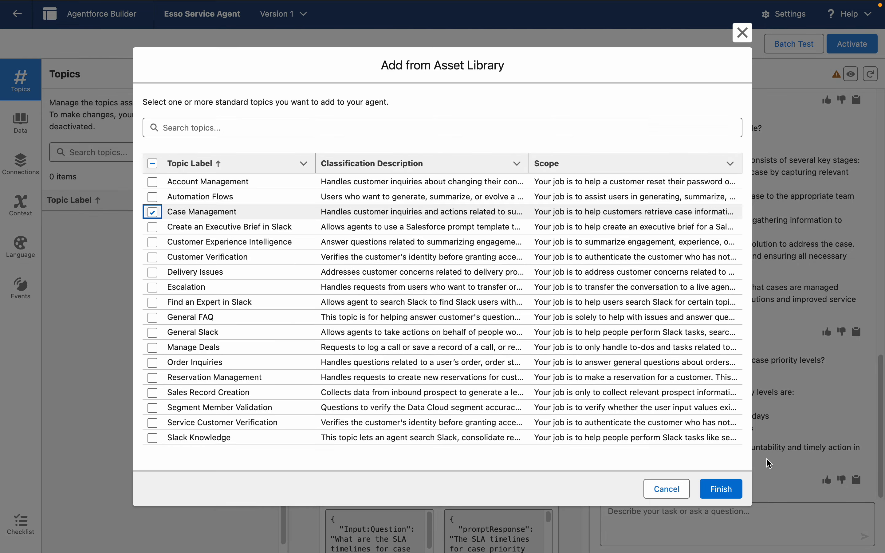
pyautogui.click(717, 485)
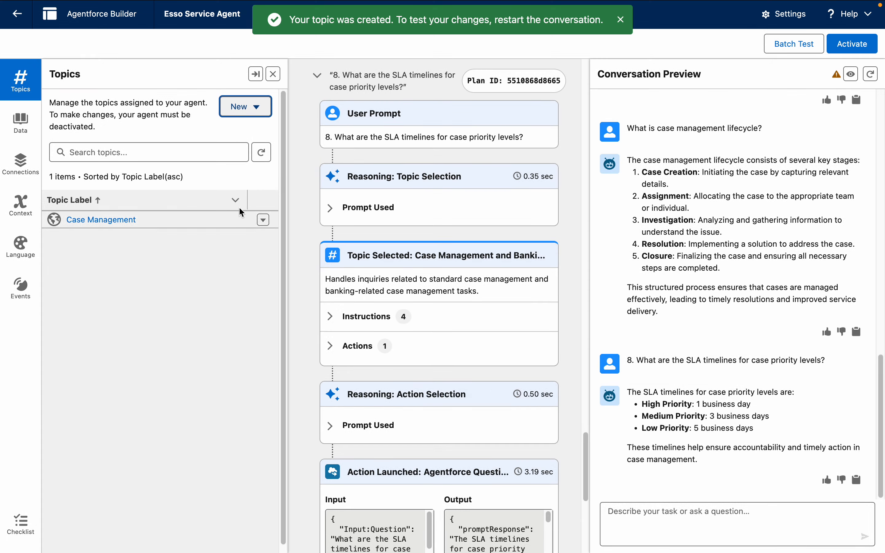
# Step: Check the files in the agent's assigned data library and restart the conversation preview session
pyautogui.click(21, 126)
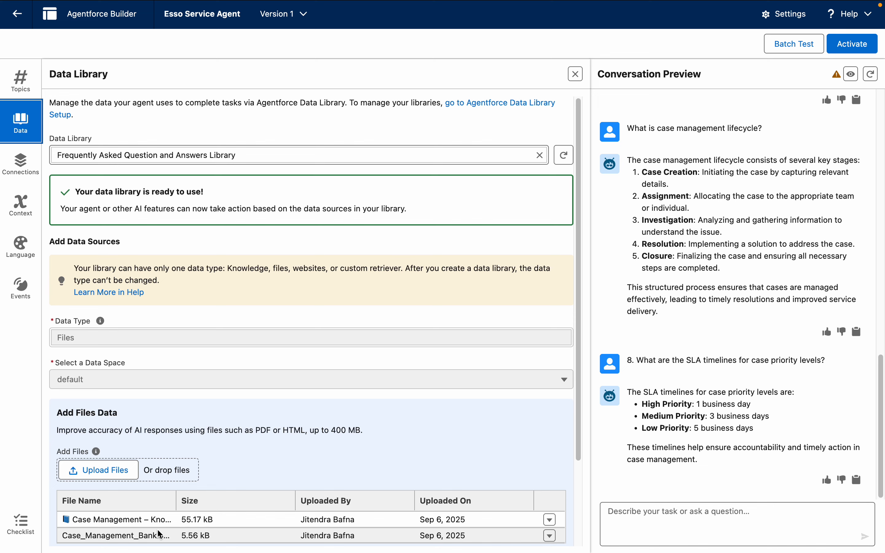
pyautogui.click(21, 80)
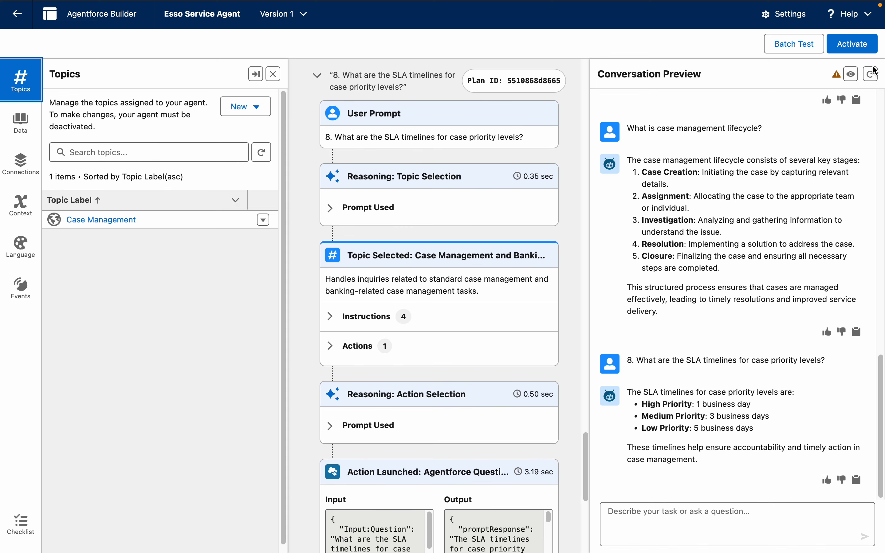
pyautogui.click(871, 75)
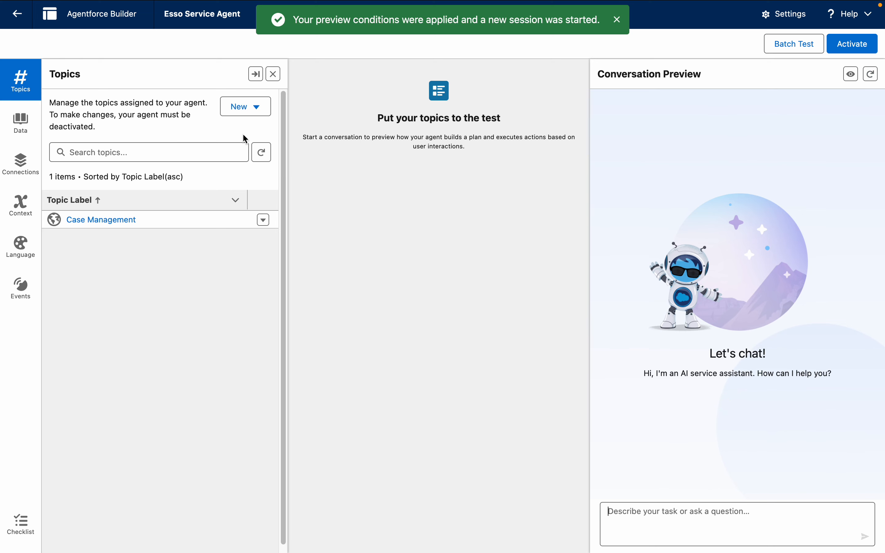
# Step: Add the standard General FAQ topic to the agent from the Asset Library
pyautogui.click(260, 117)
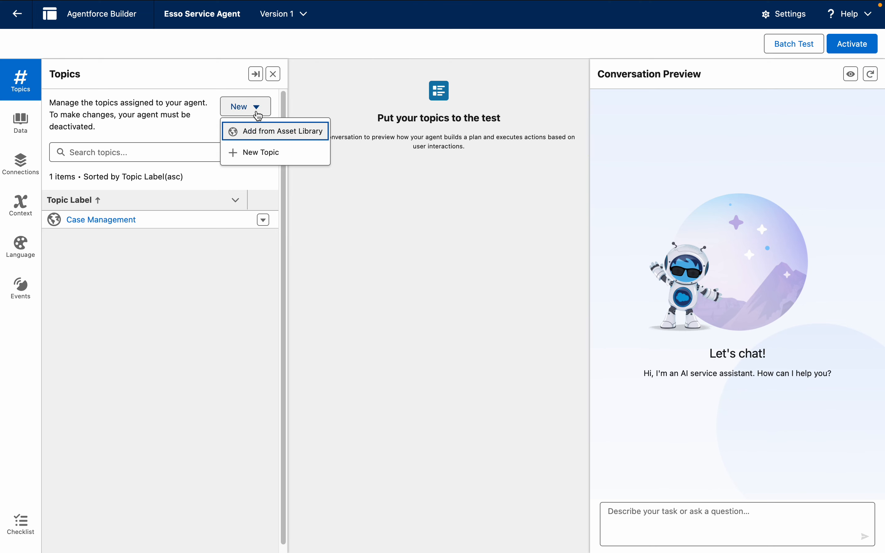
pyautogui.click(282, 131)
pyautogui.click(310, 132)
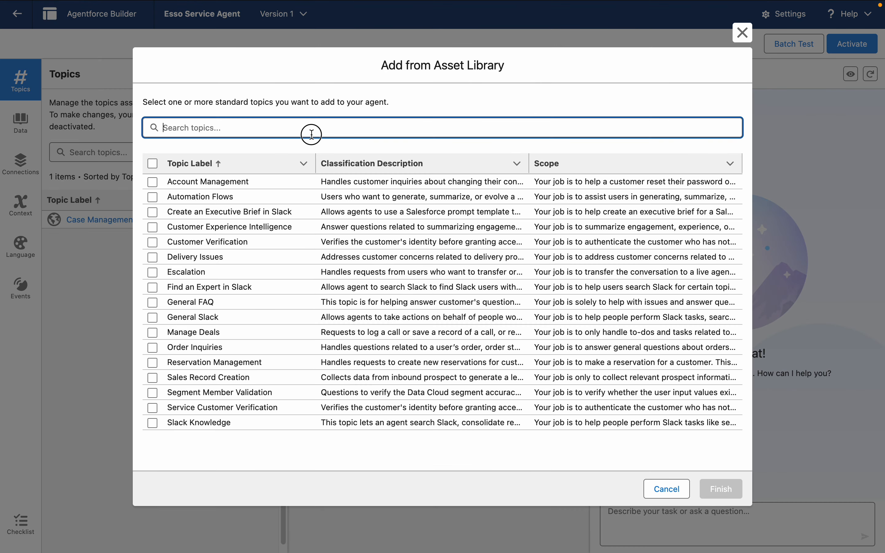
pyautogui.write('qu')
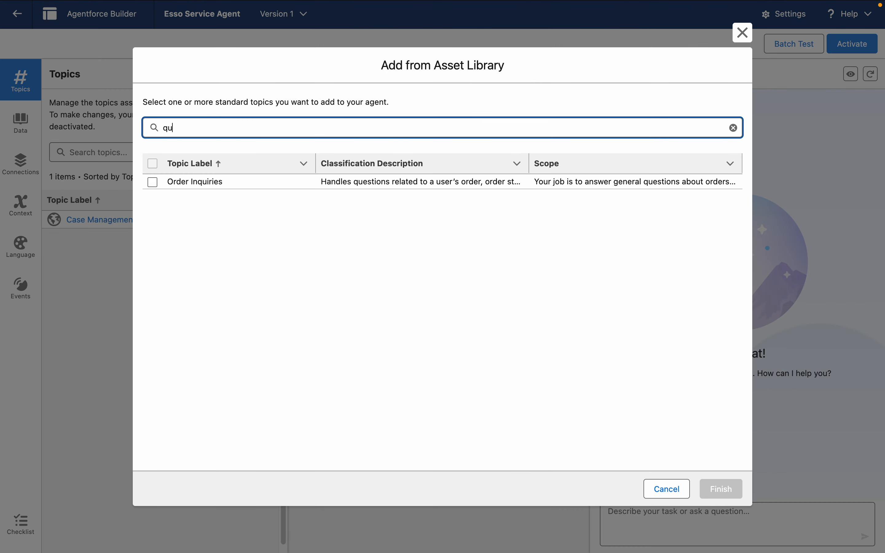
pyautogui.press('BackSpace')
pyautogui.press('BackSpace')
pyautogui.write('f')
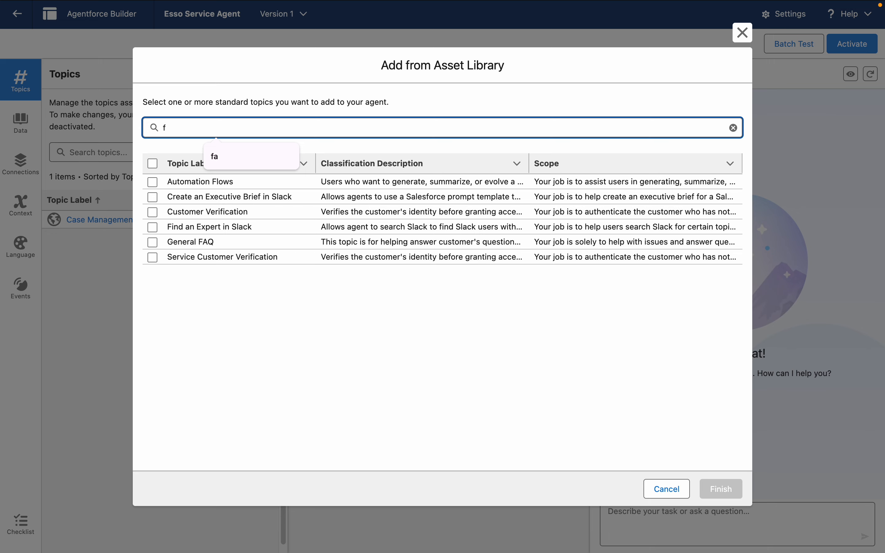
pyautogui.write('aq')
pyautogui.click(153, 184)
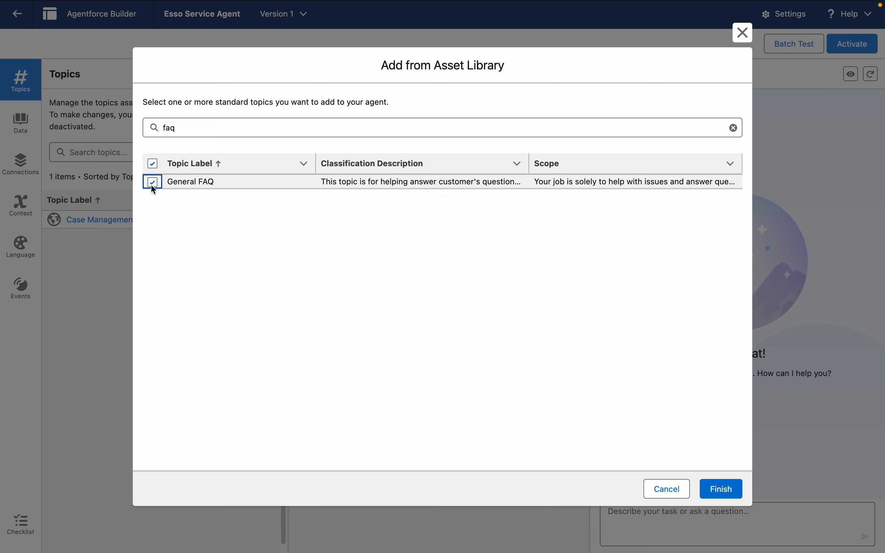
pyautogui.click(721, 492)
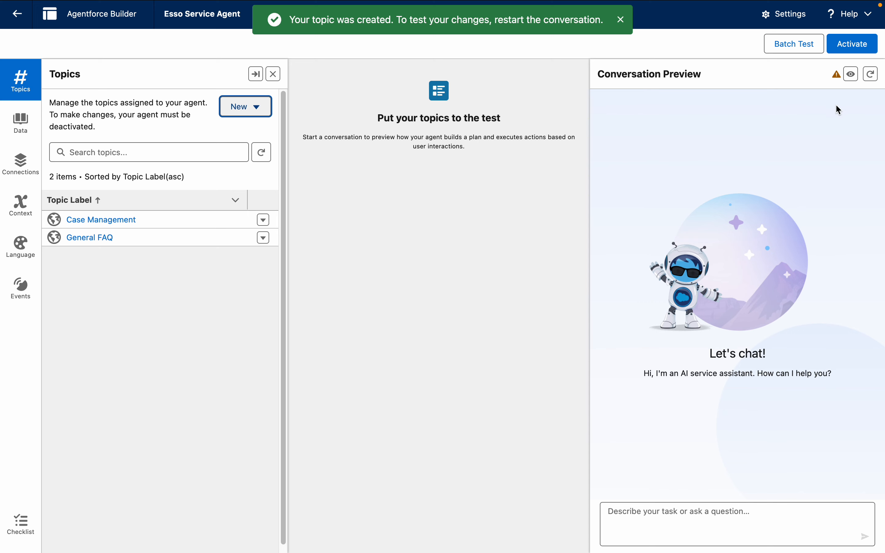
# Step: Restart the conversation preview and ask the agent "What is Case Management?"
pyautogui.click(871, 75)
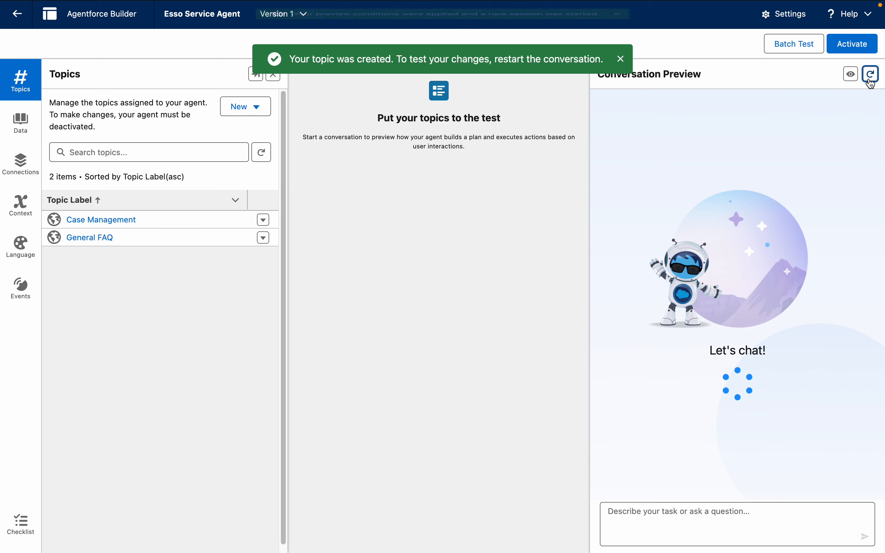
pyautogui.click(634, 525)
pyautogui.write('W')
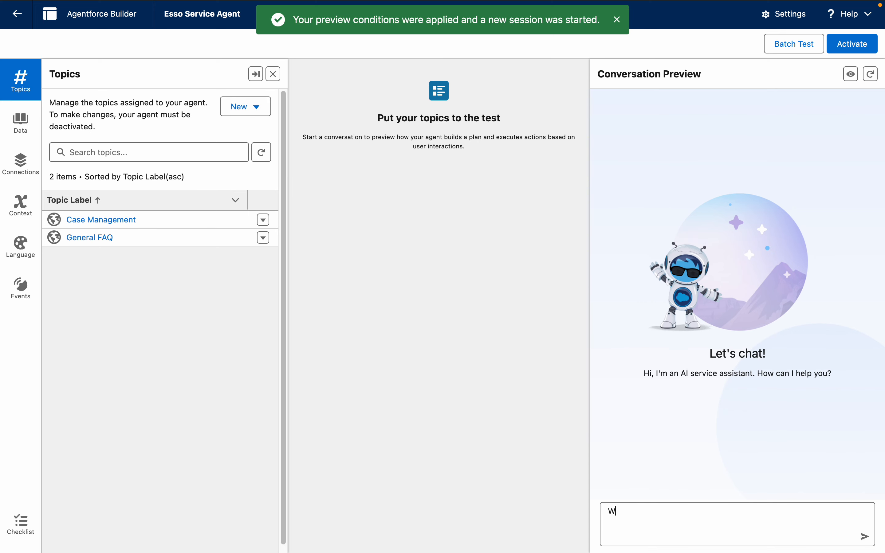
pyautogui.write('hat is Case Management?')
pyautogui.press('Return')
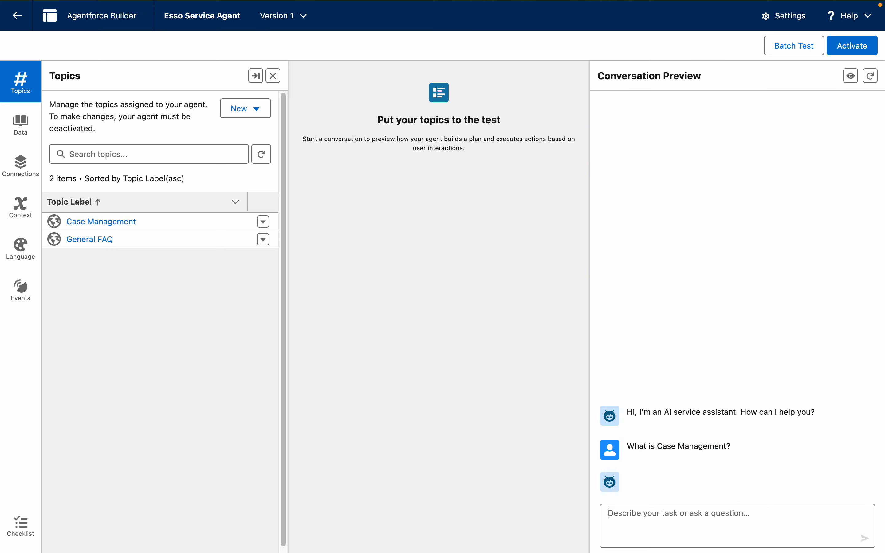